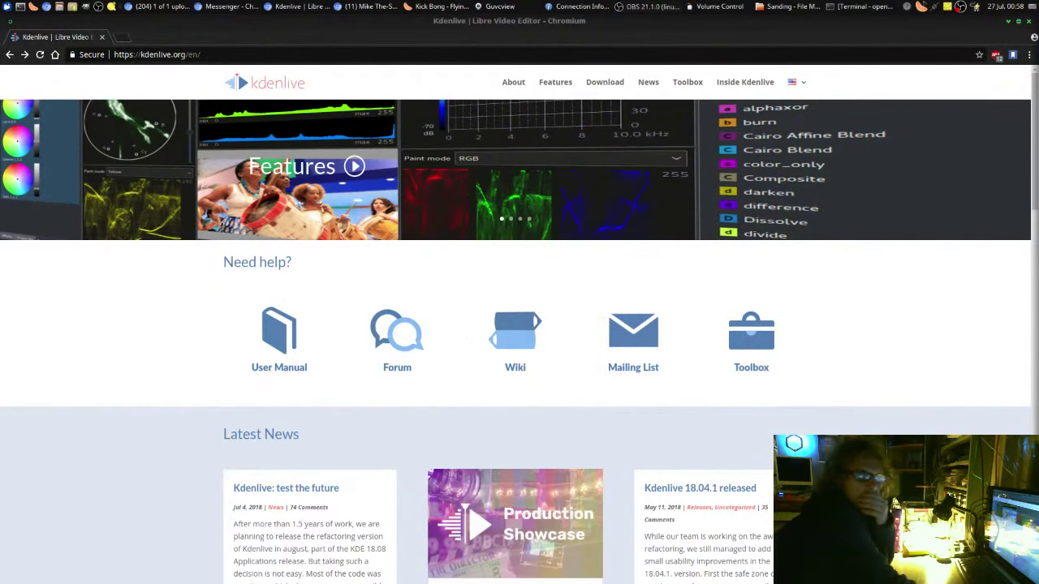
# Focus Chromium and scroll through the Kdenlive home page.
pyautogui.click(713, 256)
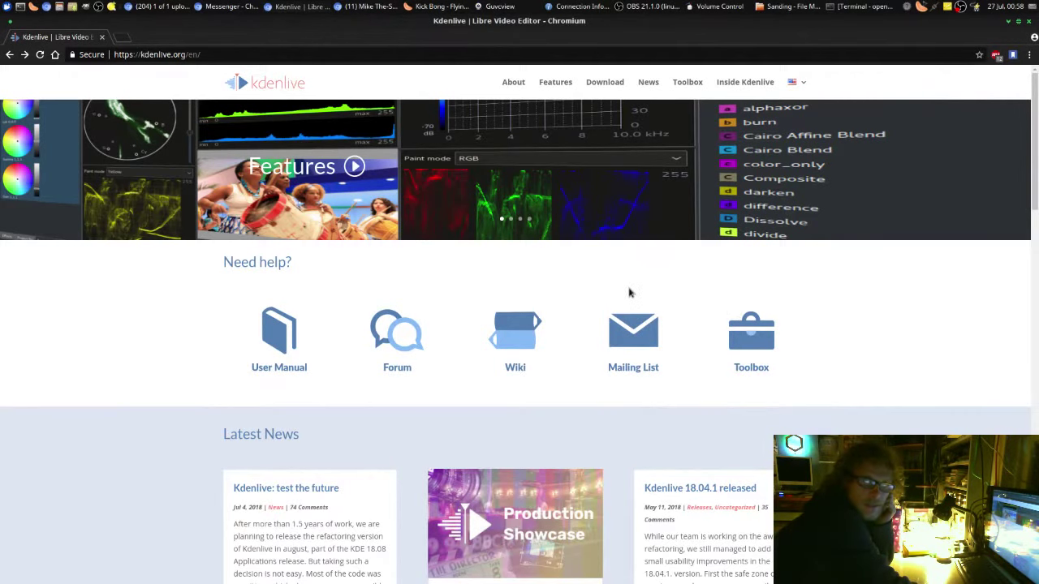
pyautogui.scroll(-4, 556, 259)
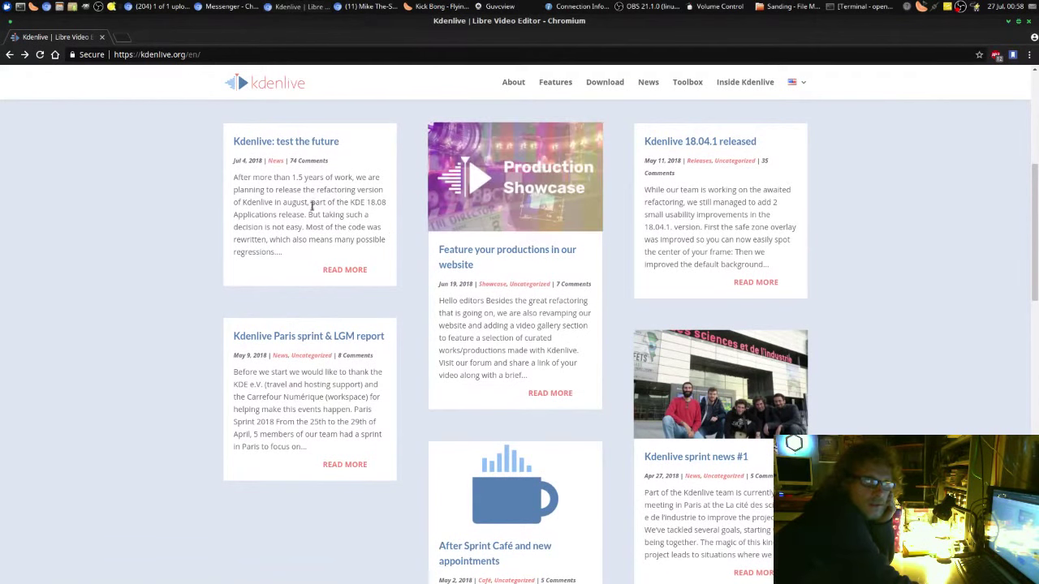
pyautogui.scroll(-5, 308, 219)
pyautogui.scroll(6, 308, 220)
pyautogui.scroll(3, 308, 224)
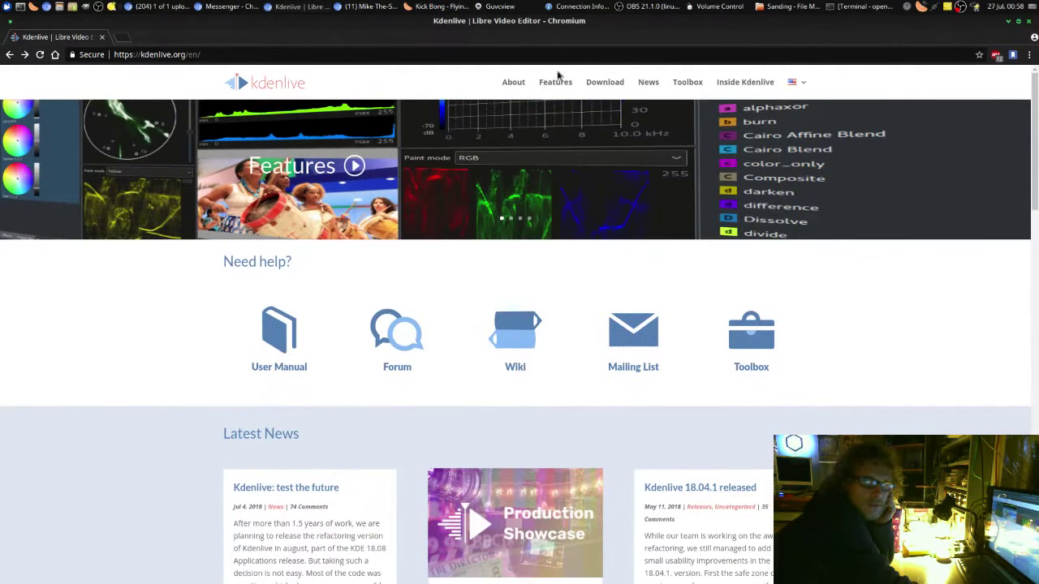
# Read through Kdenlive's About page, then go to its Download page.
pyautogui.click(511, 87)
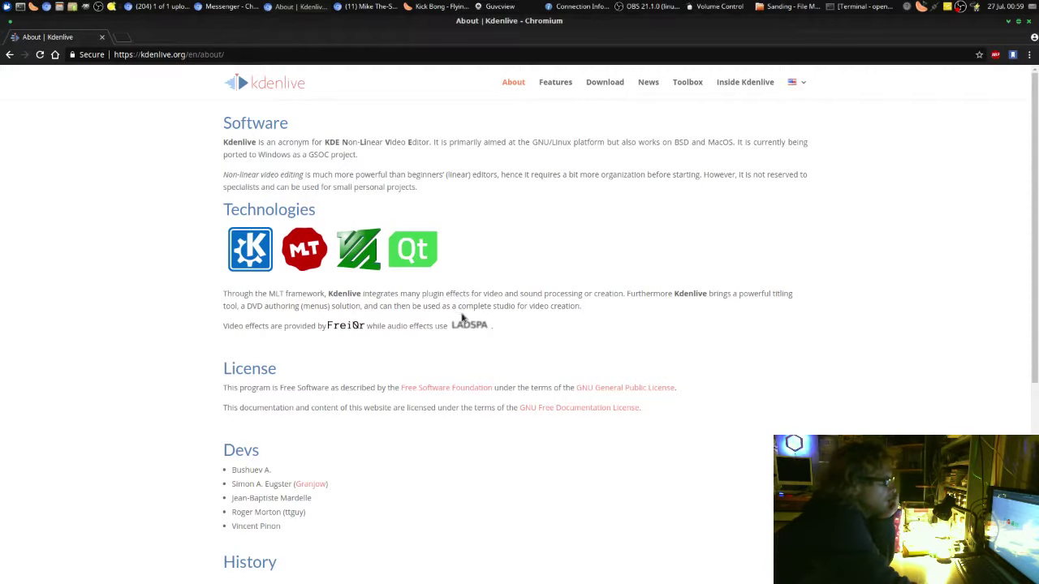
pyautogui.scroll(-3, 469, 319)
pyautogui.scroll(-3, 472, 323)
pyautogui.scroll(6, 471, 322)
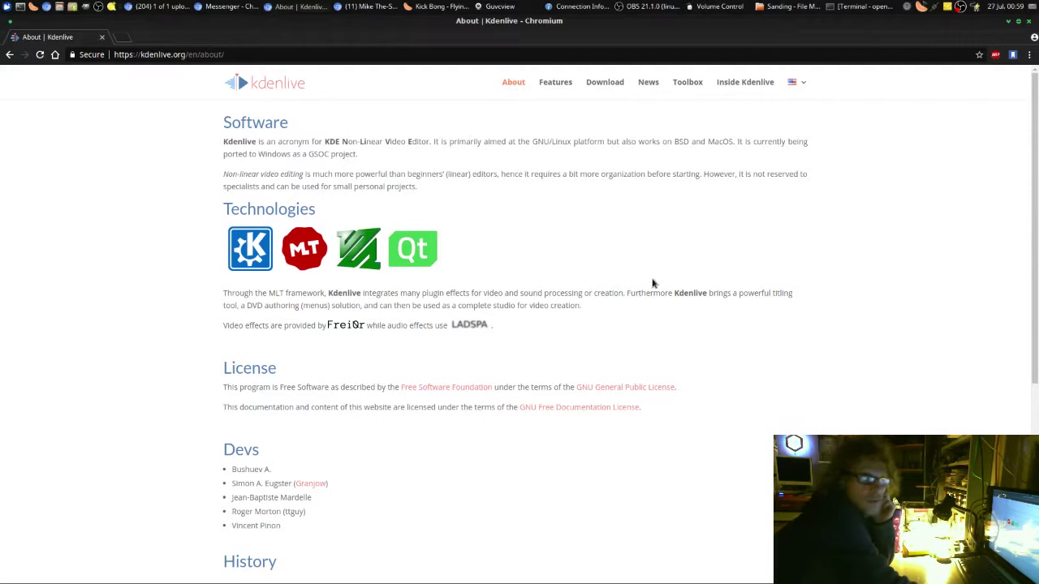
pyautogui.click(604, 87)
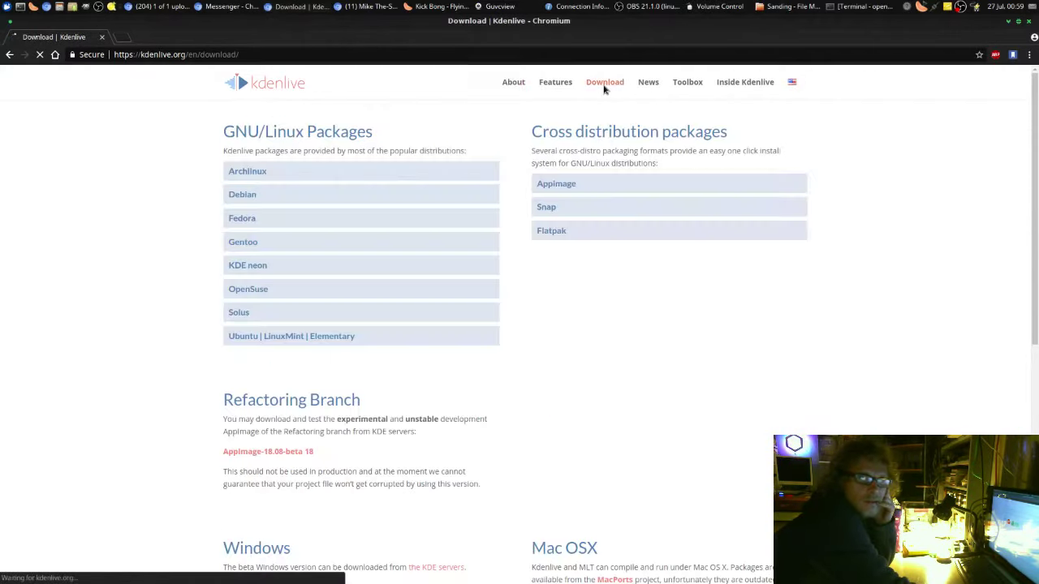
# Open Kdenlive's Features page and scroll down through the overview.
pyautogui.click(555, 84)
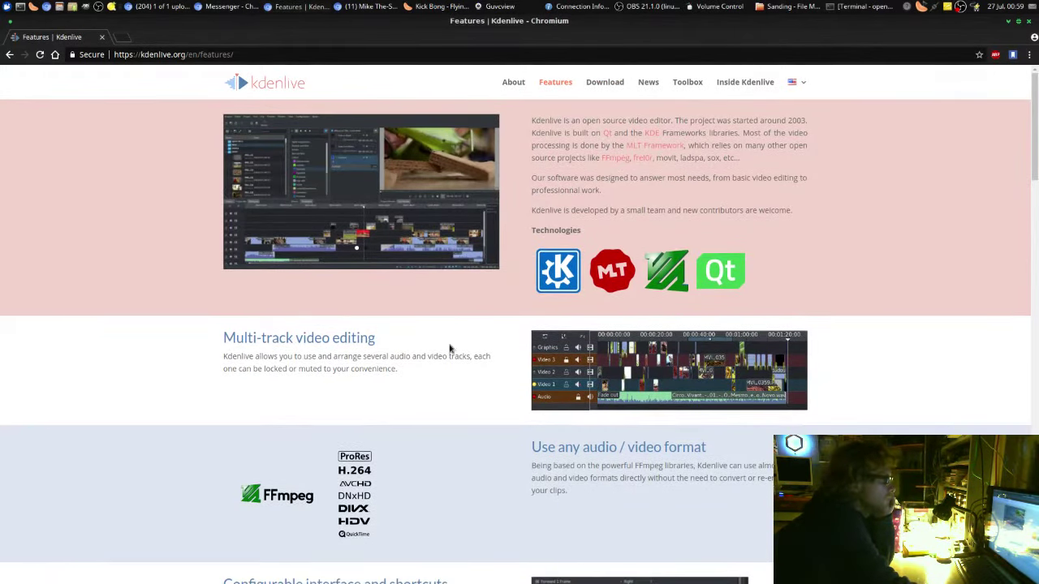
pyautogui.scroll(-3, 479, 352)
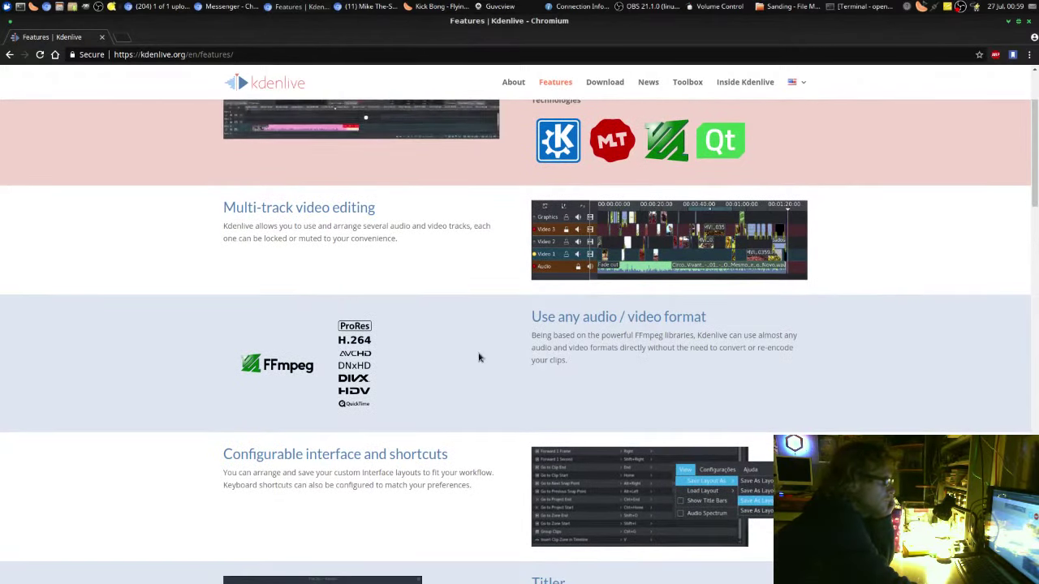
pyautogui.scroll(-3, 564, 227)
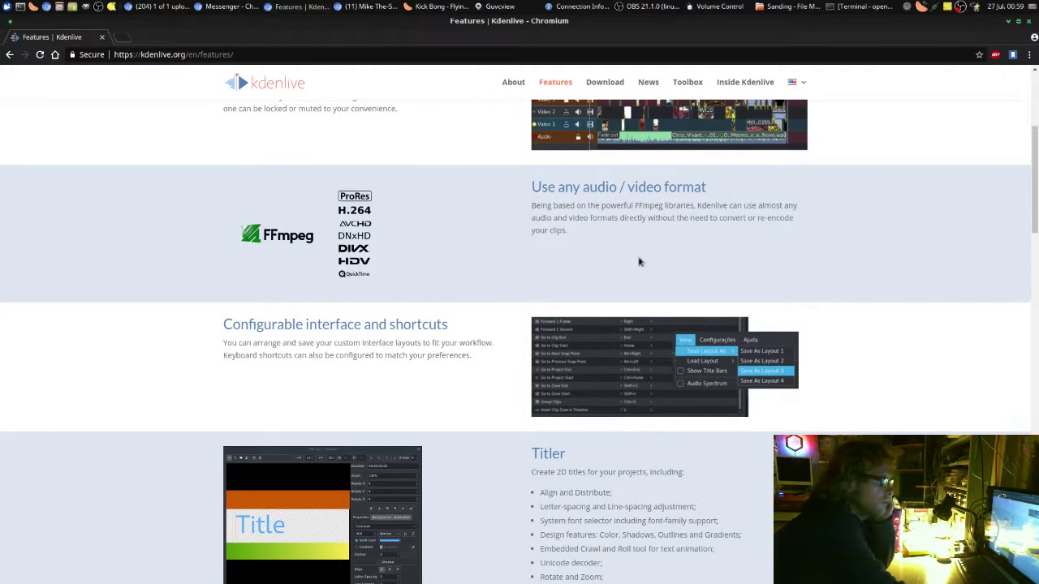
pyautogui.scroll(-5, 562, 258)
pyautogui.scroll(4, 563, 258)
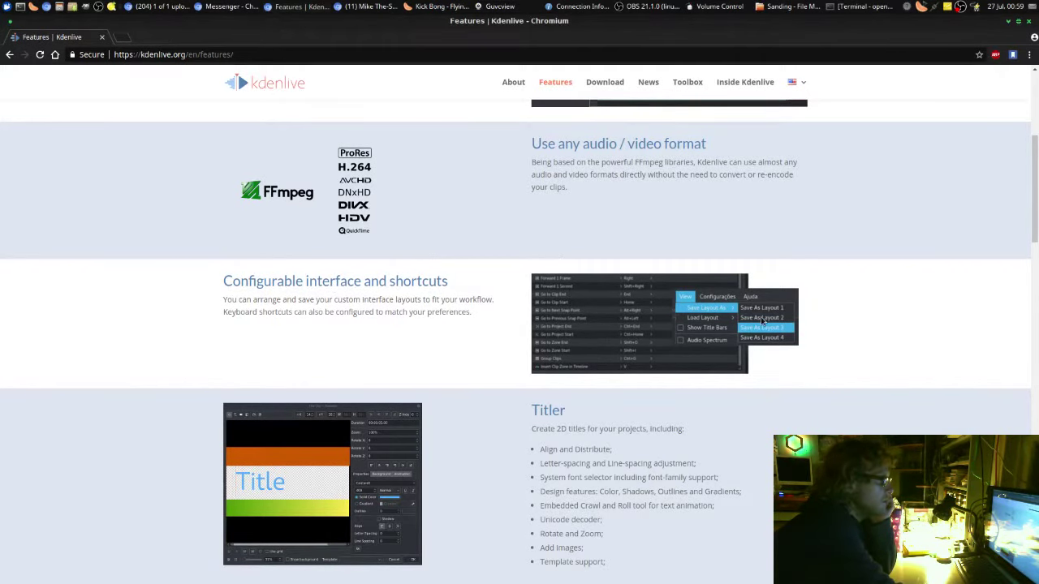
pyautogui.scroll(-3, 817, 359)
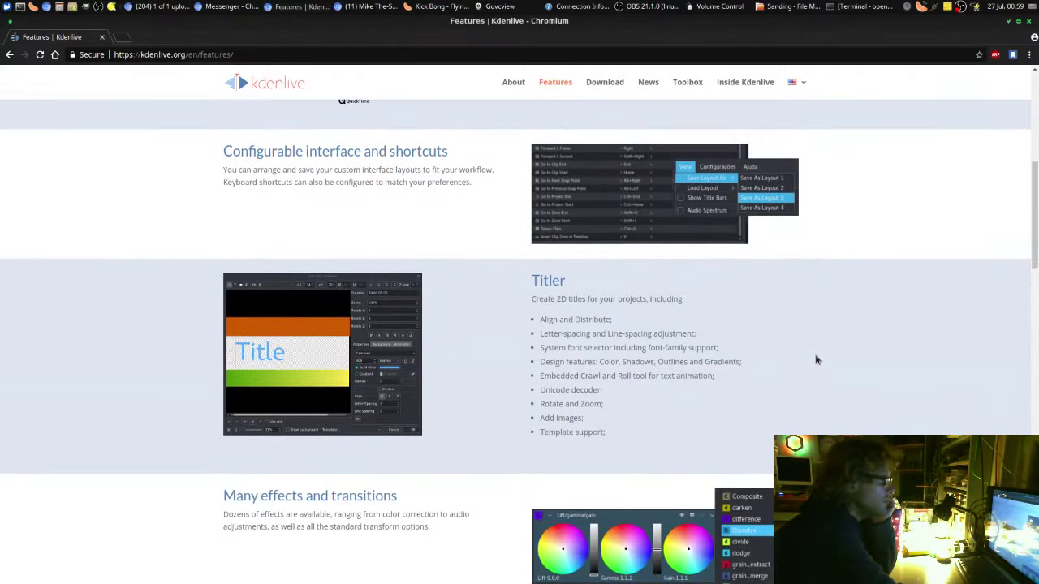
pyautogui.scroll(-2, 741, 339)
# Highlight the paragraphs on 2D titles, effects and transitions, and proxy editing.
pyautogui.tripleClick(556, 214)
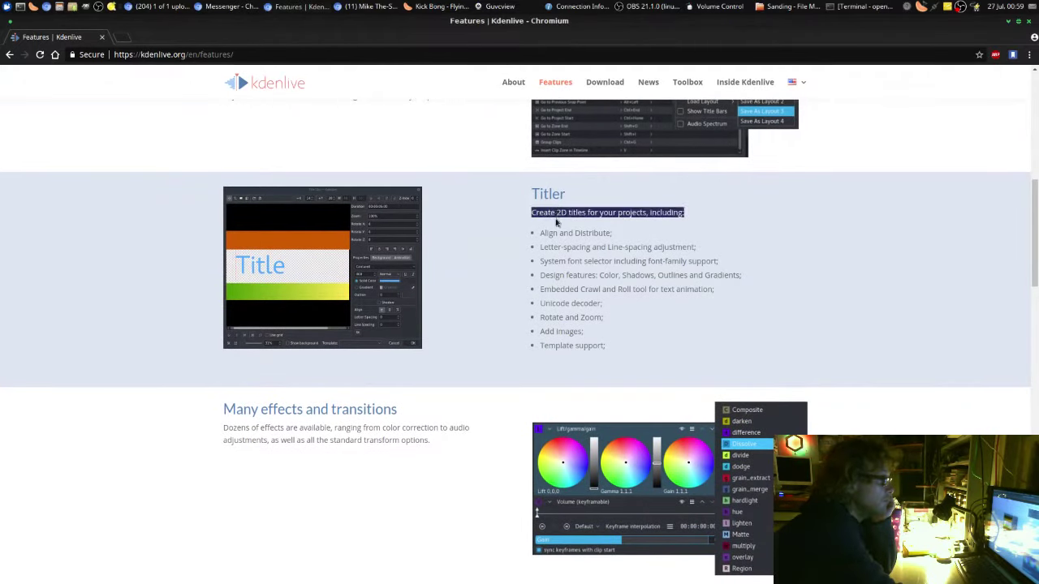
pyautogui.click(565, 264)
pyautogui.scroll(-3, 564, 266)
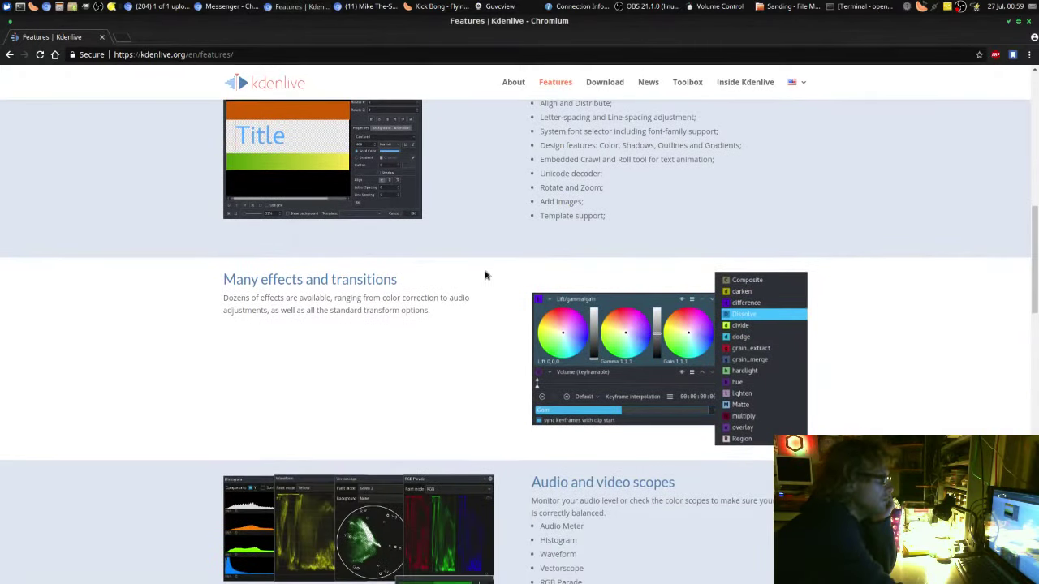
pyautogui.tripleClick(284, 298)
pyautogui.scroll(-3, 284, 297)
pyautogui.scroll(-2, 622, 309)
pyautogui.scroll(-2, 620, 296)
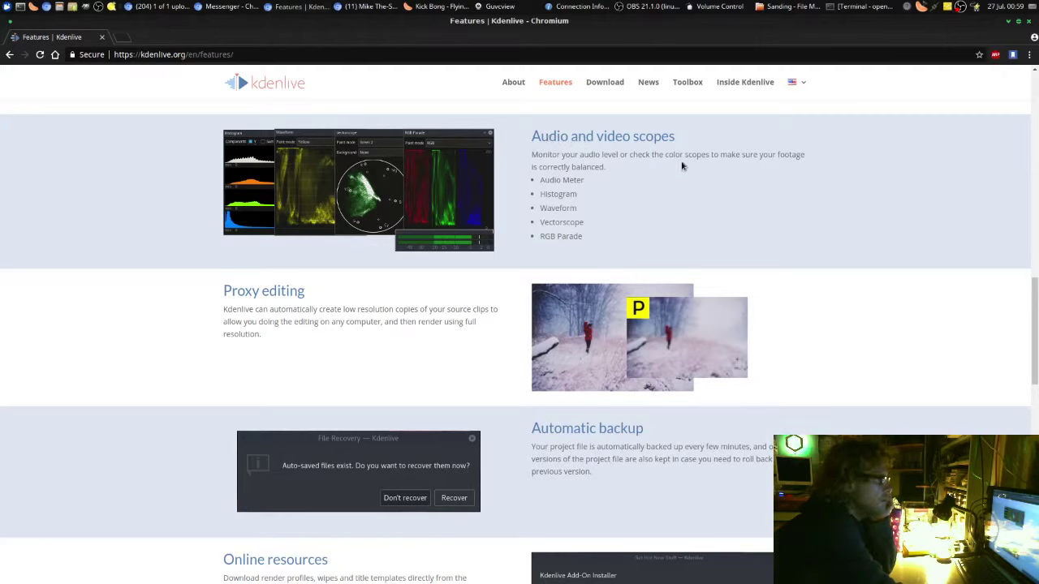
pyautogui.tripleClick(314, 310)
pyautogui.click(323, 313)
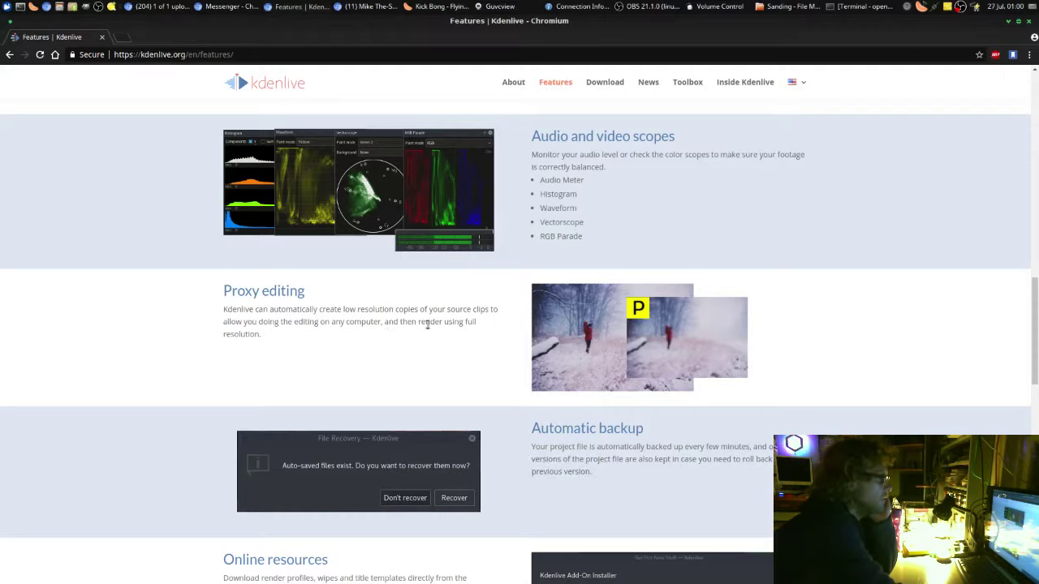
# Scroll down to the Features page footer and back up to the overview.
pyautogui.scroll(-5, 501, 352)
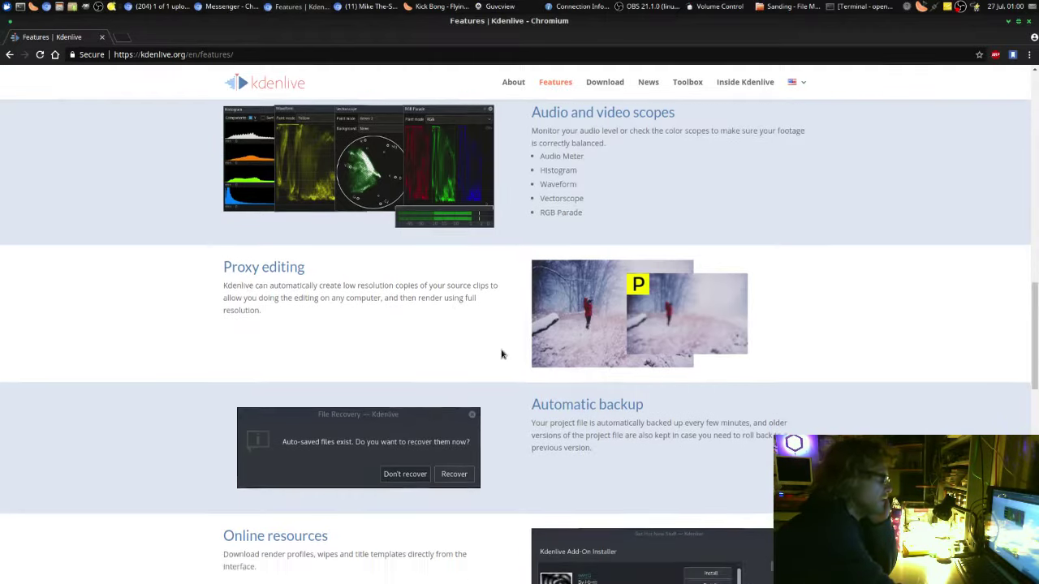
pyautogui.scroll(-2, 501, 354)
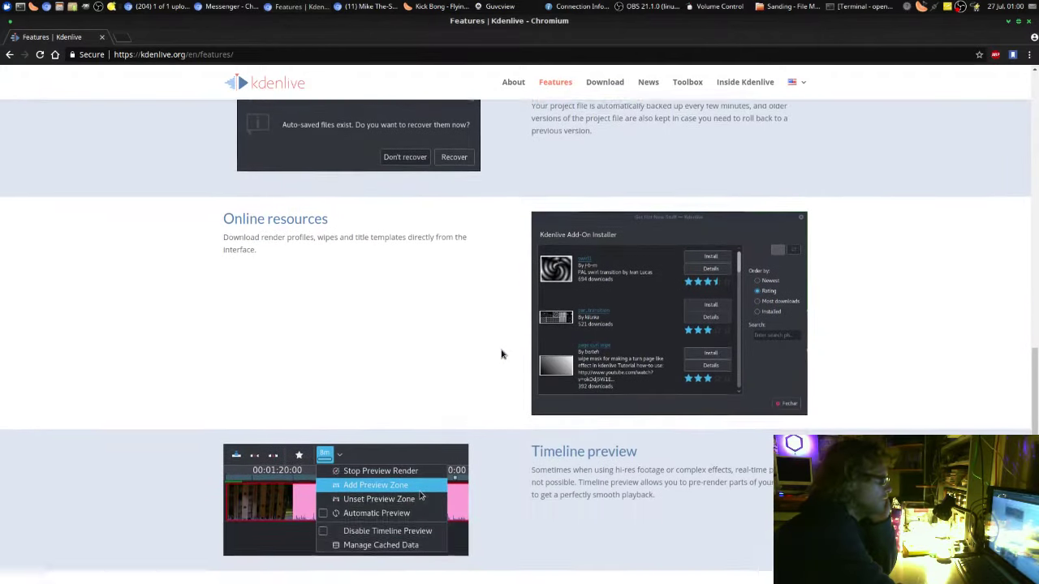
pyautogui.scroll(-2, 501, 354)
pyautogui.scroll(-2, 501, 354)
pyautogui.scroll(-6, 501, 354)
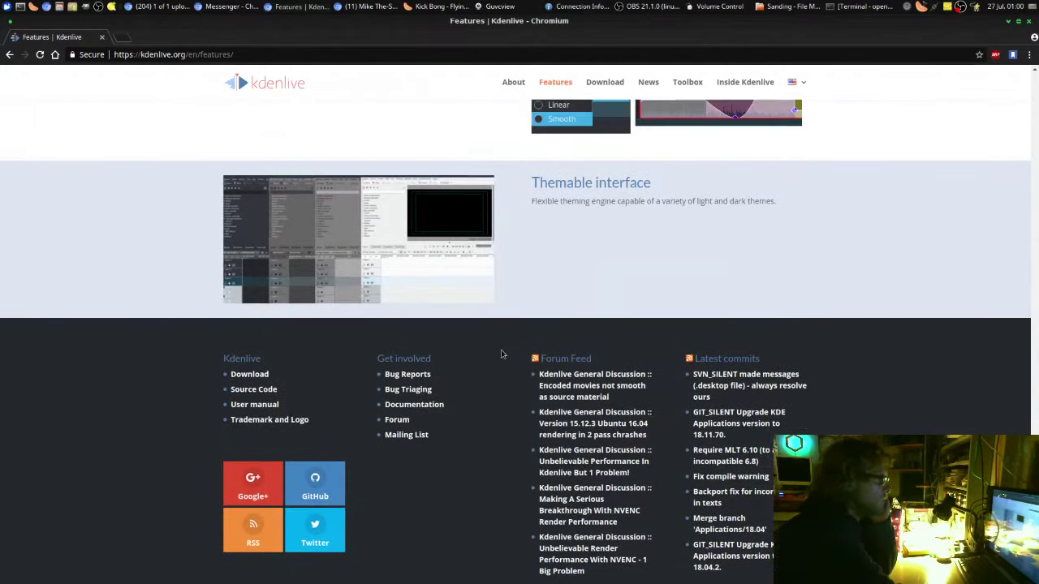
pyautogui.scroll(3, 501, 354)
pyautogui.scroll(8, 501, 354)
pyautogui.scroll(8, 501, 354)
pyautogui.scroll(4, 501, 354)
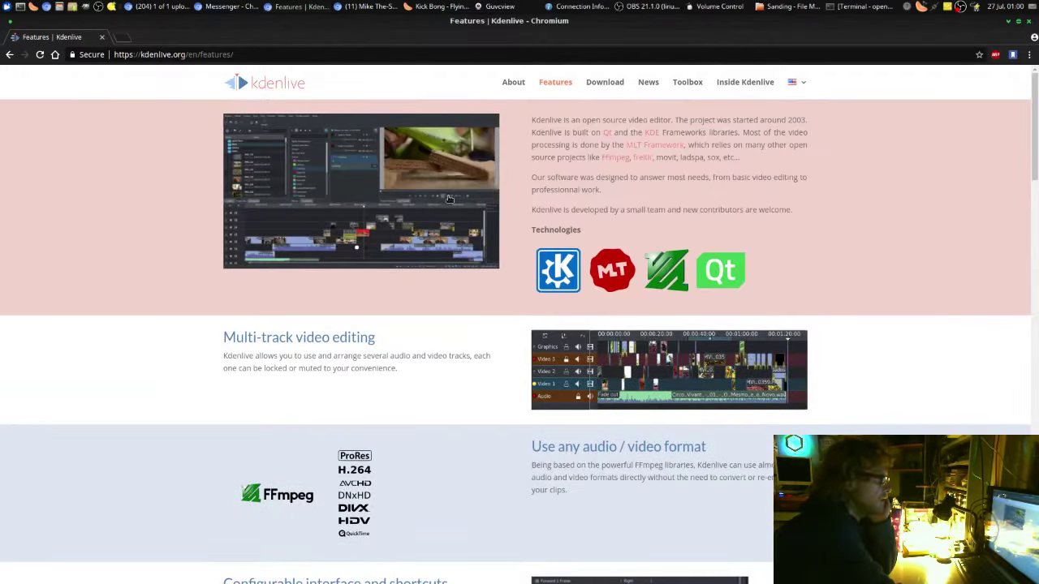
pyautogui.click(604, 82)
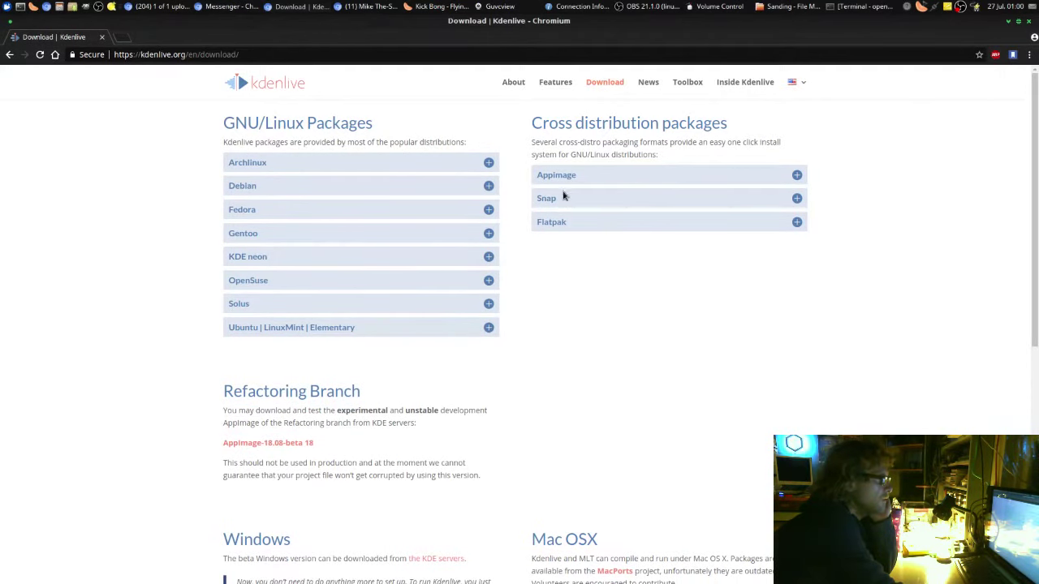
pyautogui.scroll(-3, 672, 262)
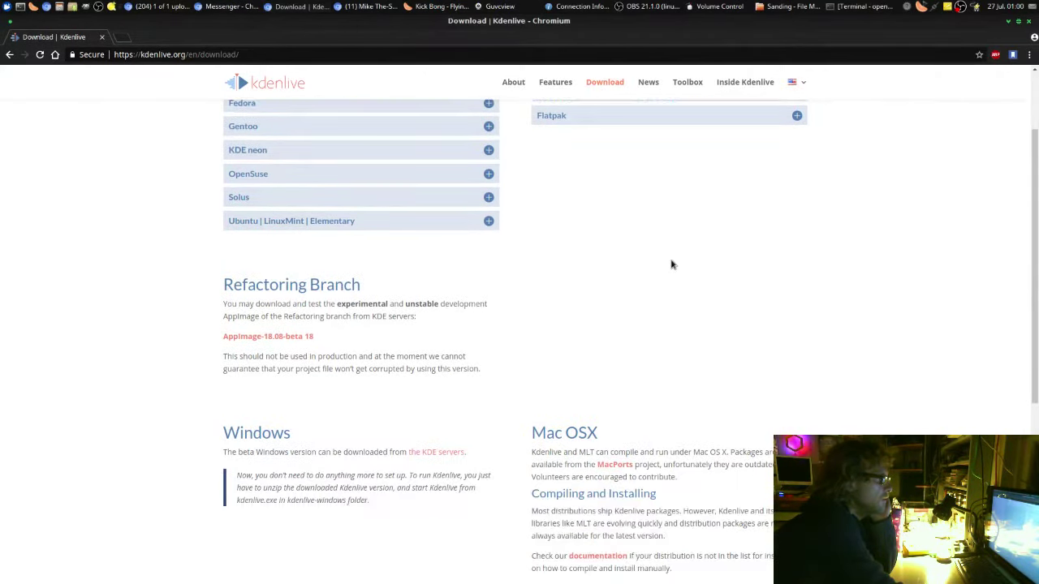
pyautogui.scroll(-5, 673, 263)
pyautogui.scroll(2, 260, 228)
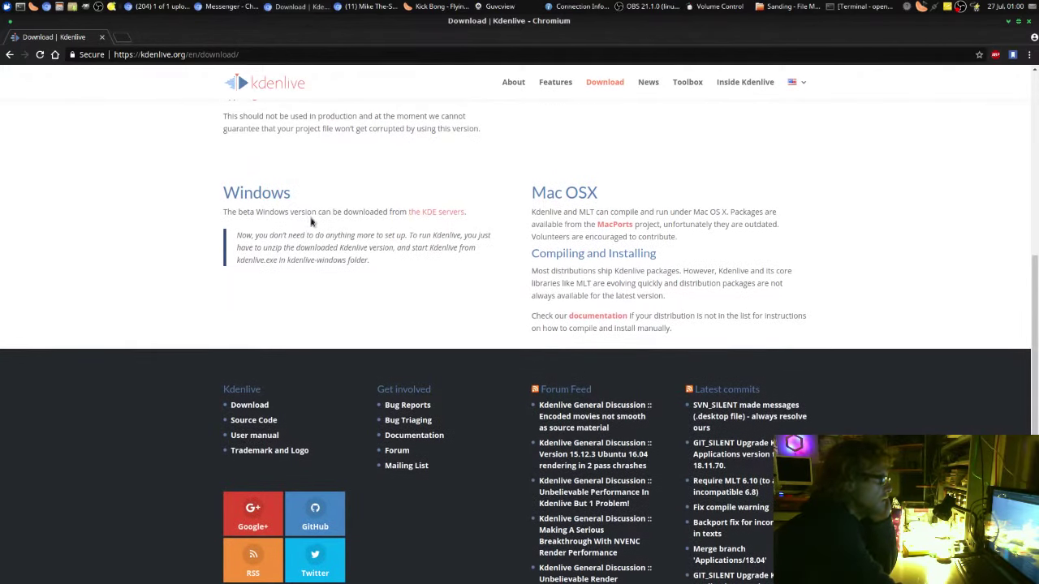
pyautogui.tripleClick(316, 212)
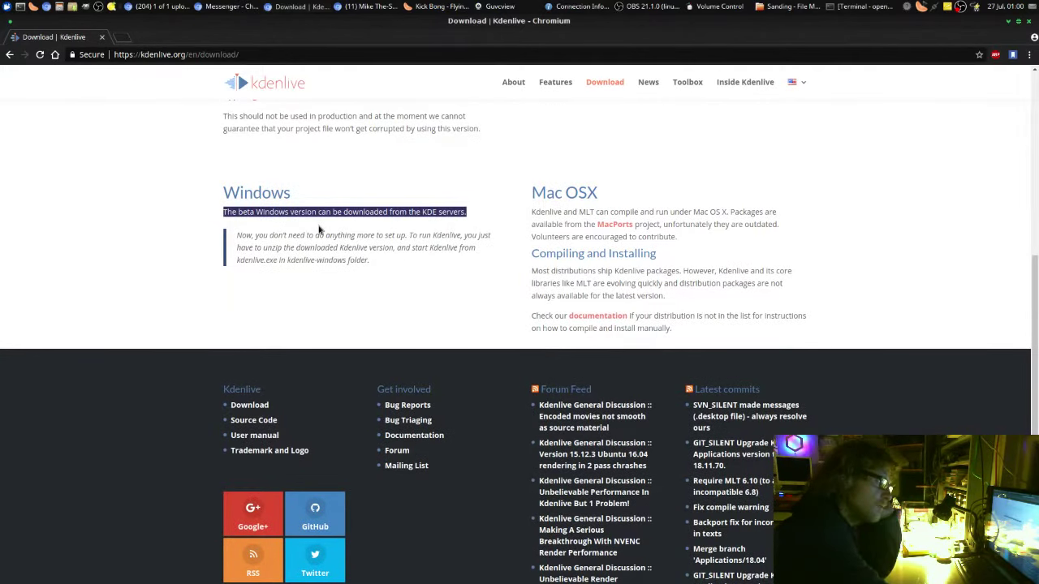
pyautogui.tripleClick(328, 239)
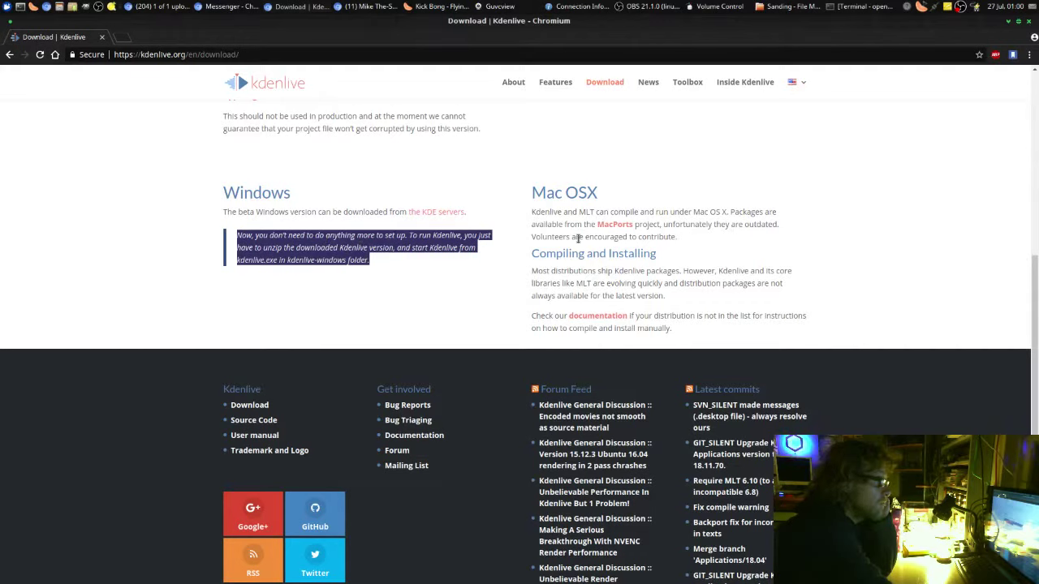
pyautogui.tripleClick(440, 229)
pyautogui.doubleClick(246, 196)
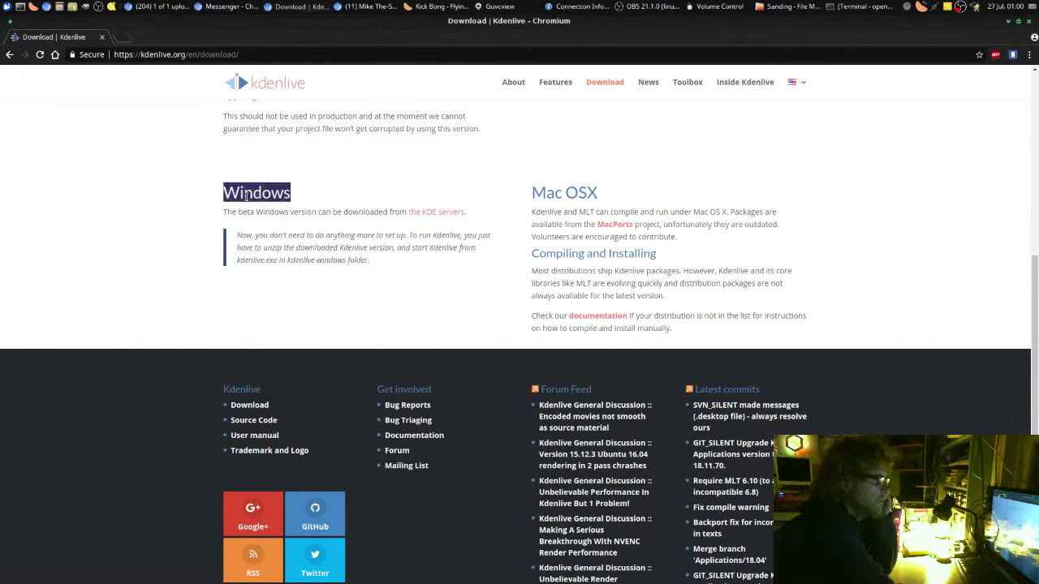
pyautogui.tripleClick(560, 212)
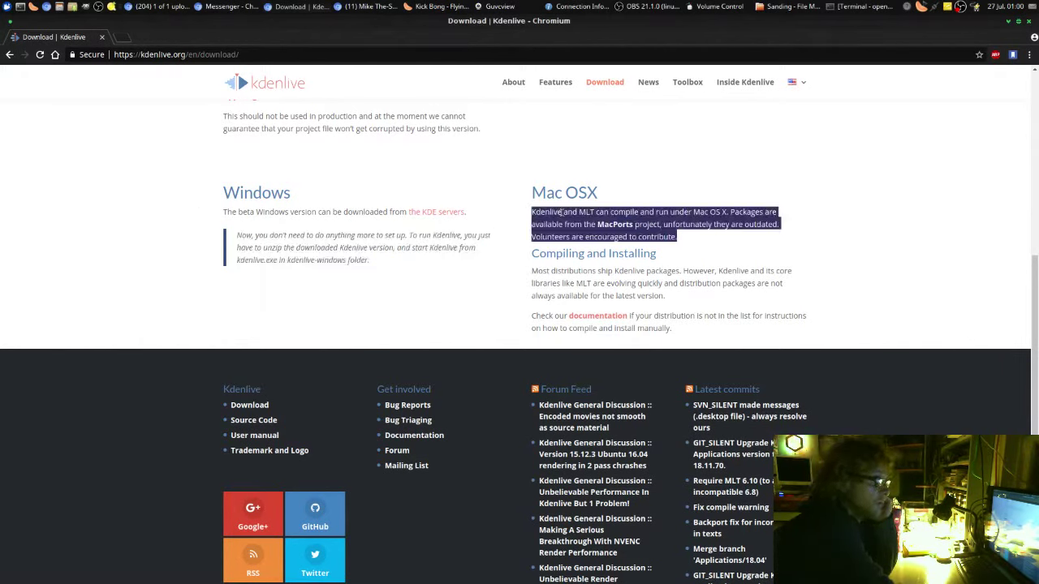
pyautogui.tripleClick(738, 227)
pyautogui.scroll(5, 734, 228)
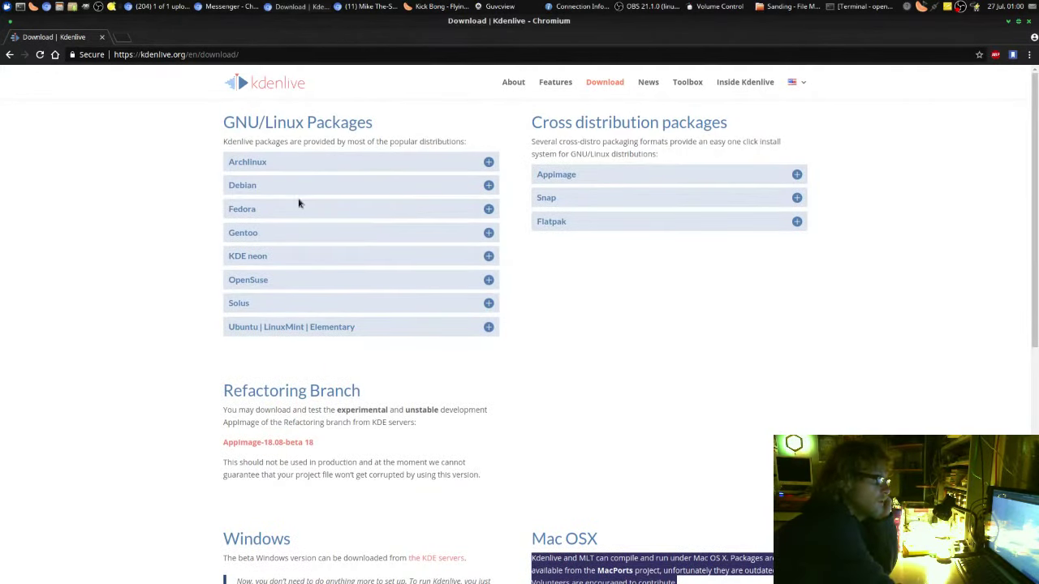
pyautogui.moveTo(233, 124); pyautogui.dragTo(357, 328)
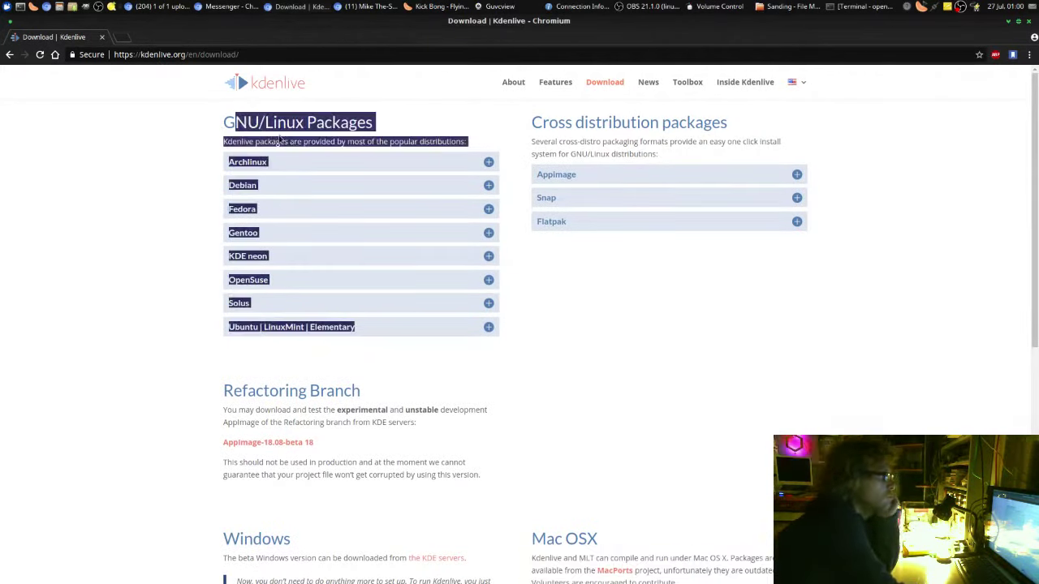
pyautogui.moveTo(293, 144); pyautogui.dragTo(376, 201)
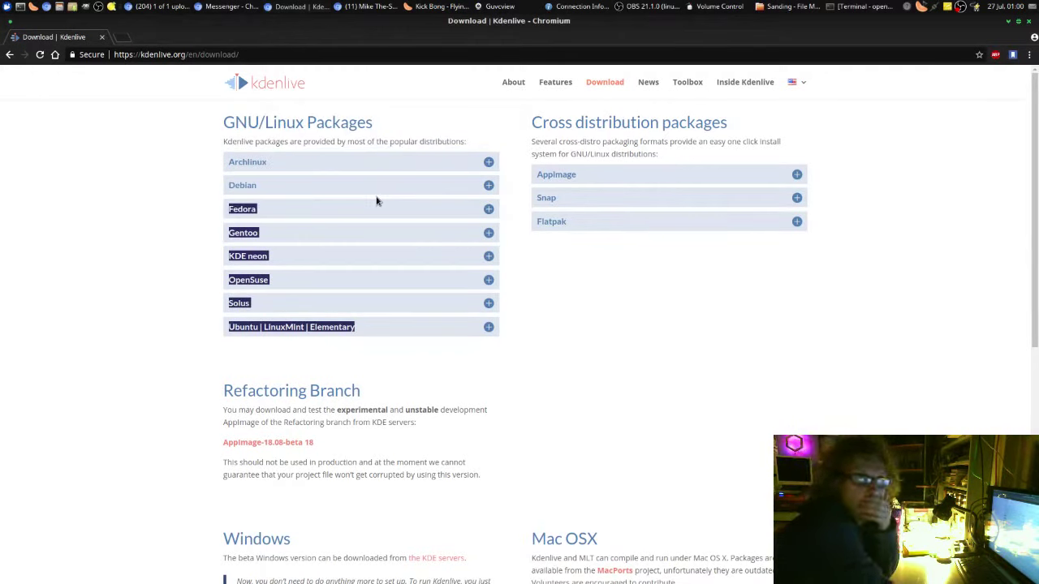
pyautogui.click(552, 298)
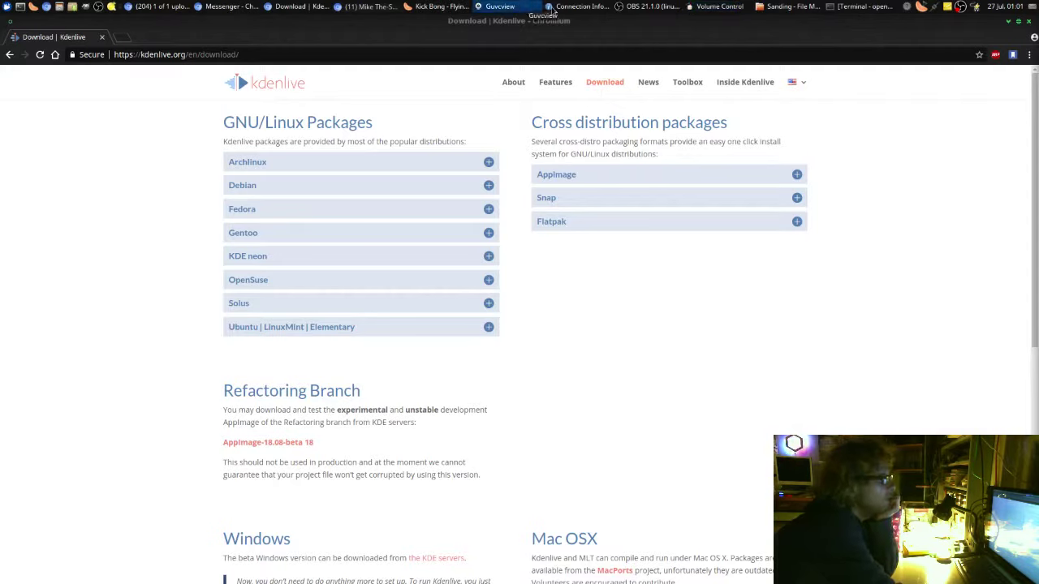
# Minimise OBS, launch Kdenlive from the application launcher search, and close the Chromium download page.
pyautogui.click(637, 8)
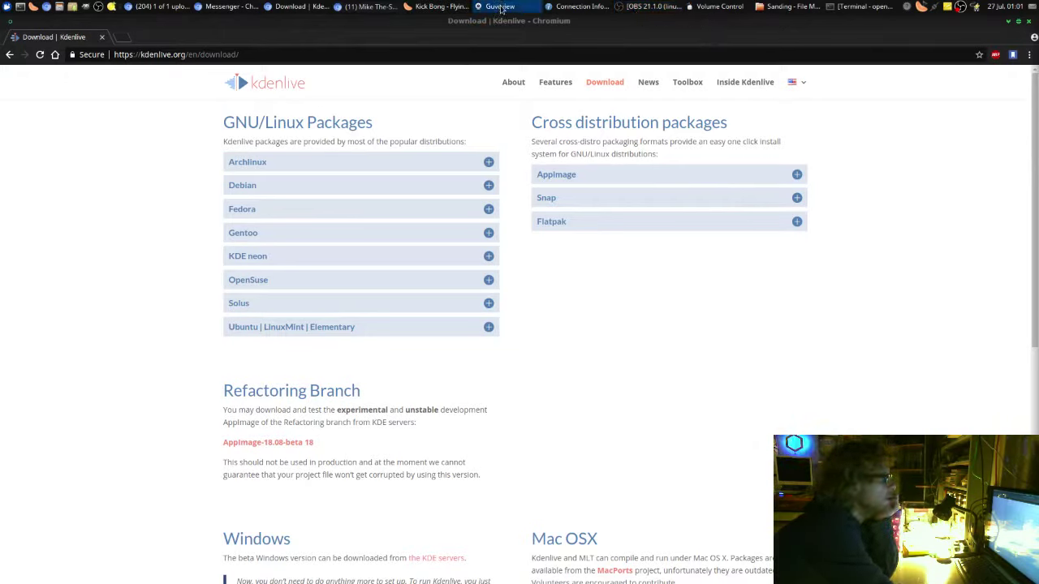
pyautogui.click(7, 6)
pyautogui.write('k')
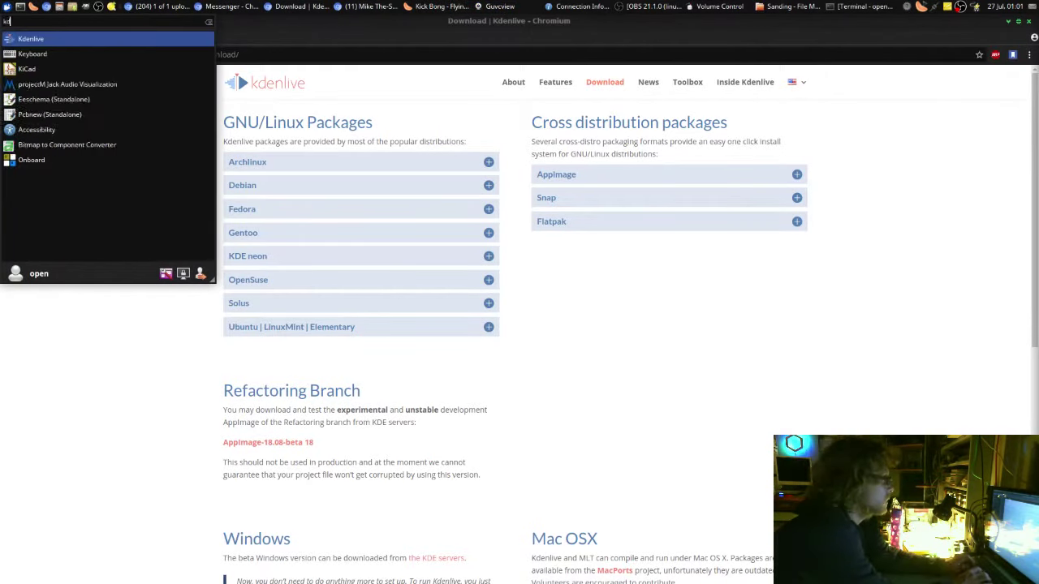
pyautogui.write('e')
pyautogui.press('Return')
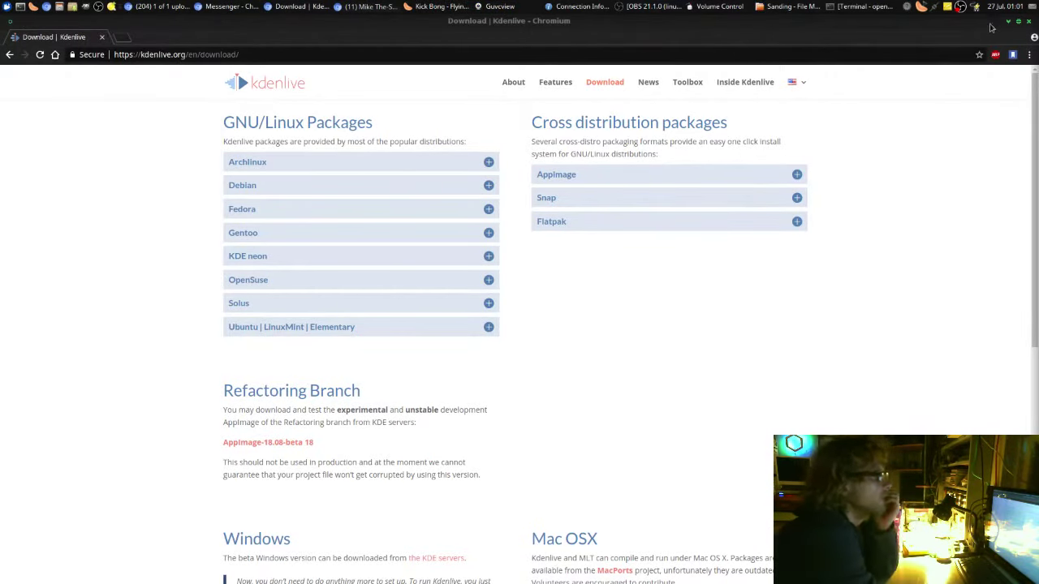
pyautogui.click(1029, 22)
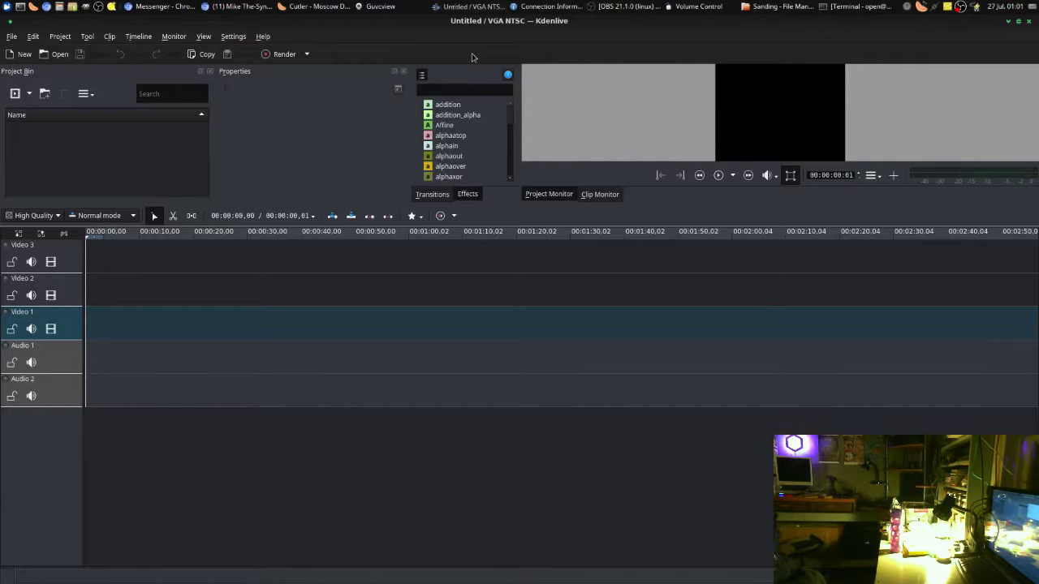
# Bring up the music player, hide it again, then switch to the Sanding file manager.
pyautogui.click(335, 5)
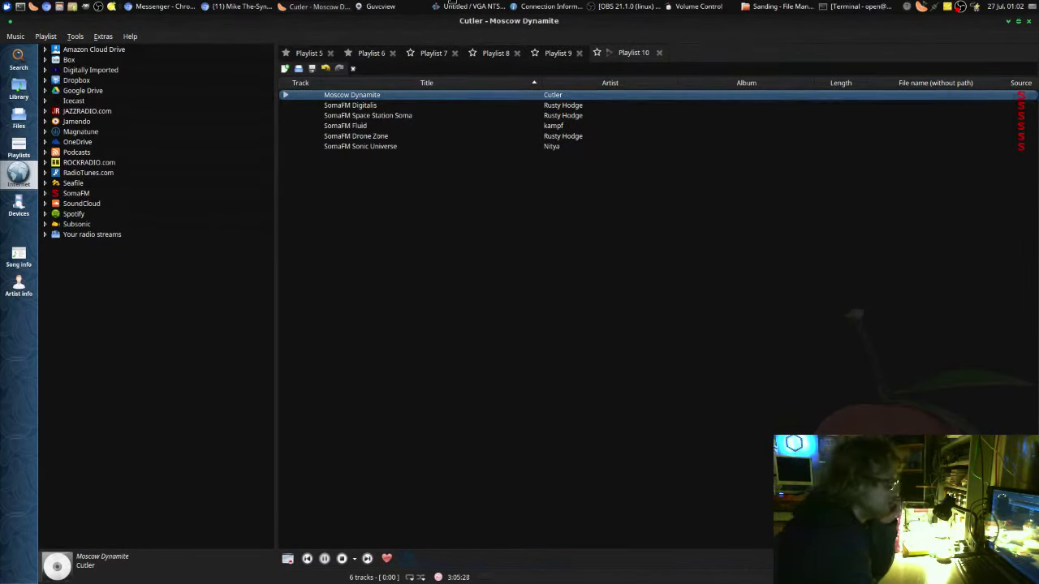
pyautogui.click(452, 6)
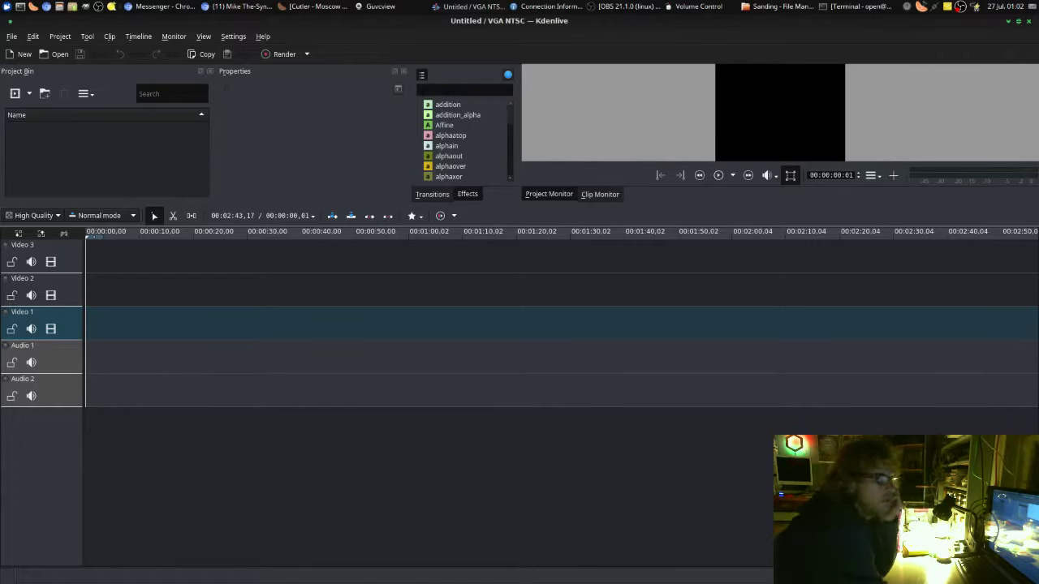
pyautogui.click(750, 5)
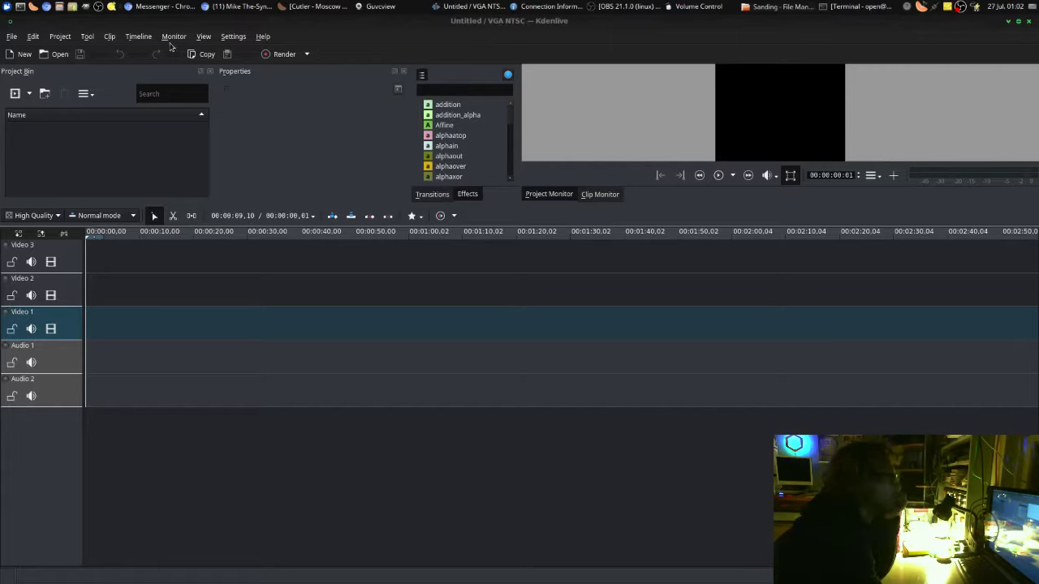
# Start a new project with the HD 1080p 30 fps profile from the Full HD 1080 presets.
pyautogui.click(20, 52)
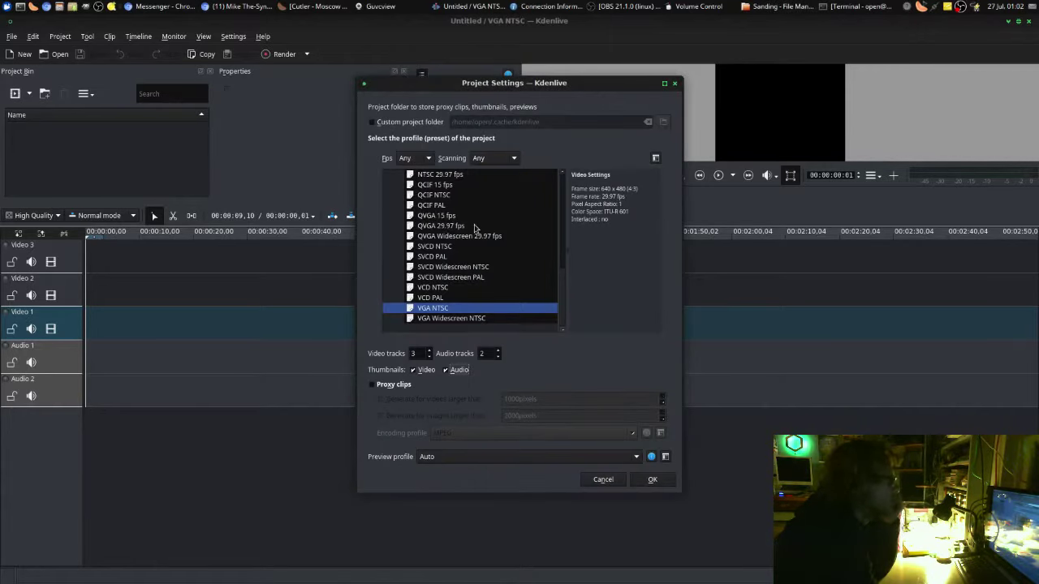
pyautogui.scroll(5, 540, 266)
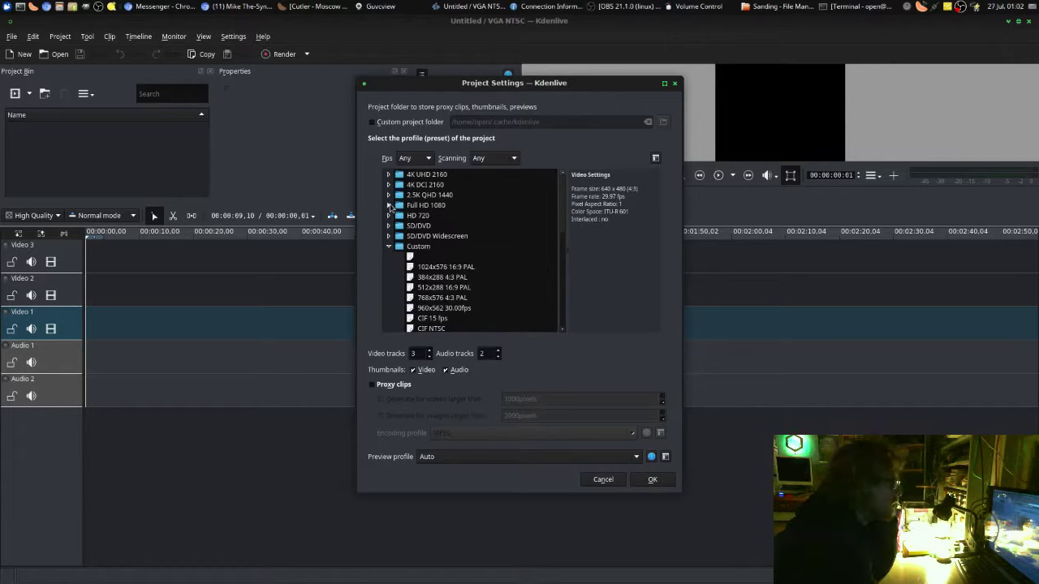
pyautogui.click(389, 206)
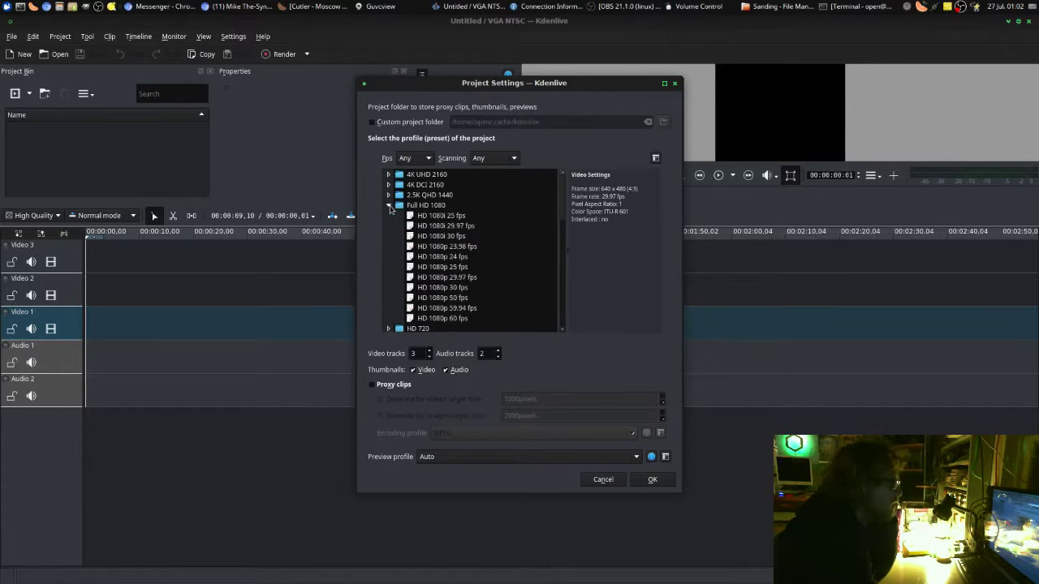
pyautogui.click(465, 291)
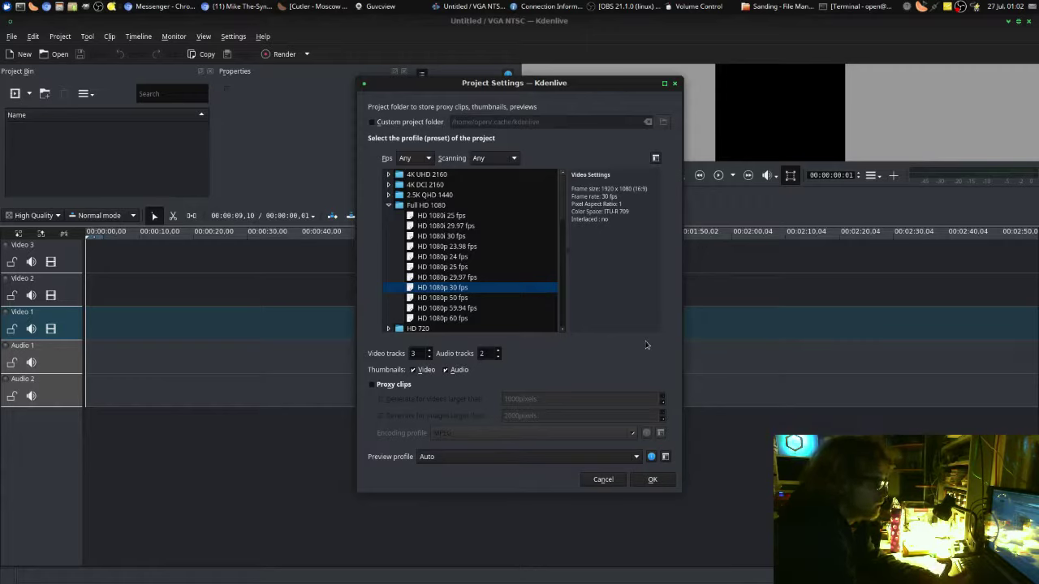
pyautogui.click(651, 481)
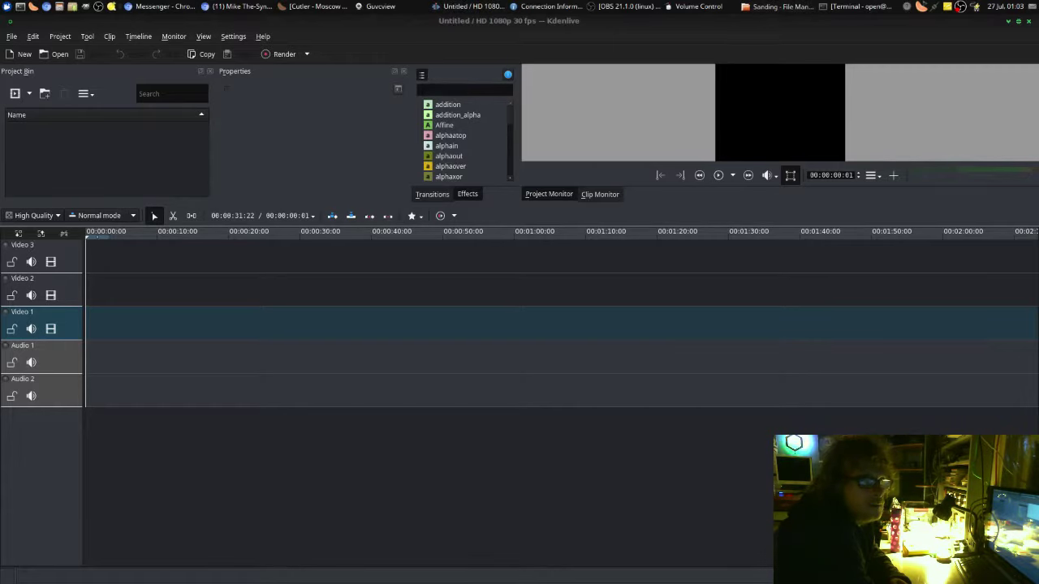
# Drag the five selected sanding videos from the Sanding file manager into the Project Bin.
pyautogui.click(772, 6)
pyautogui.moveTo(639, 36)
pyautogui.mouseDown()
pyautogui.moveTo(708, 90)
pyautogui.moveTo(519, 97)
pyautogui.mouseUp()
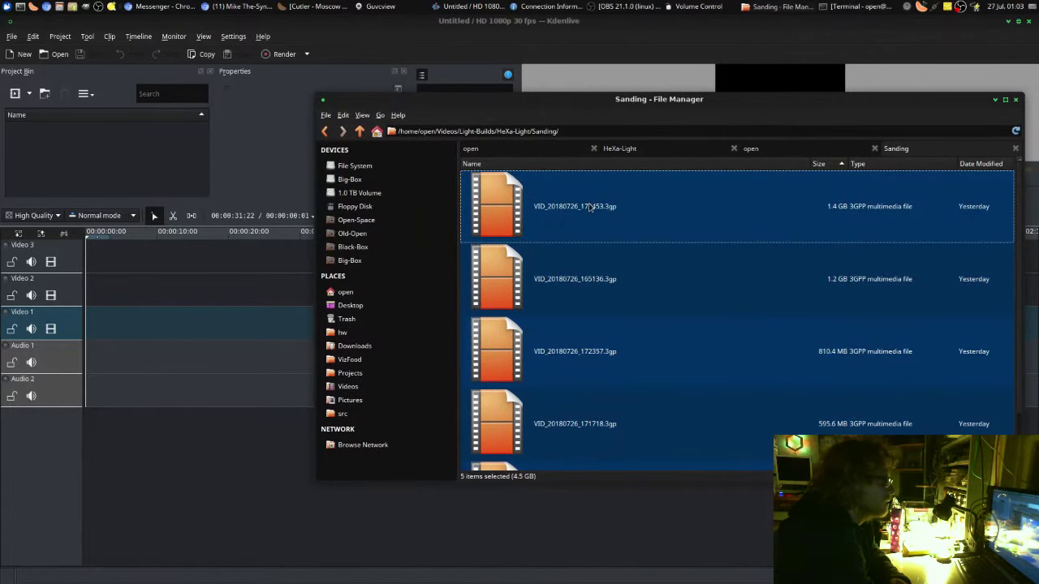
pyautogui.moveTo(590, 206); pyautogui.dragTo(130, 142)
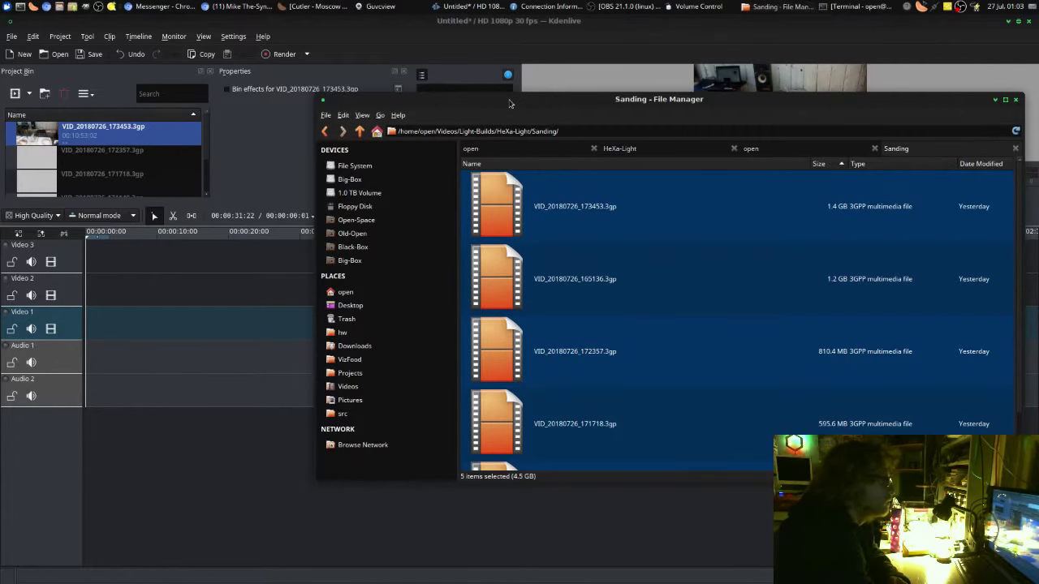
pyautogui.moveTo(510, 103); pyautogui.dragTo(1038, 68)
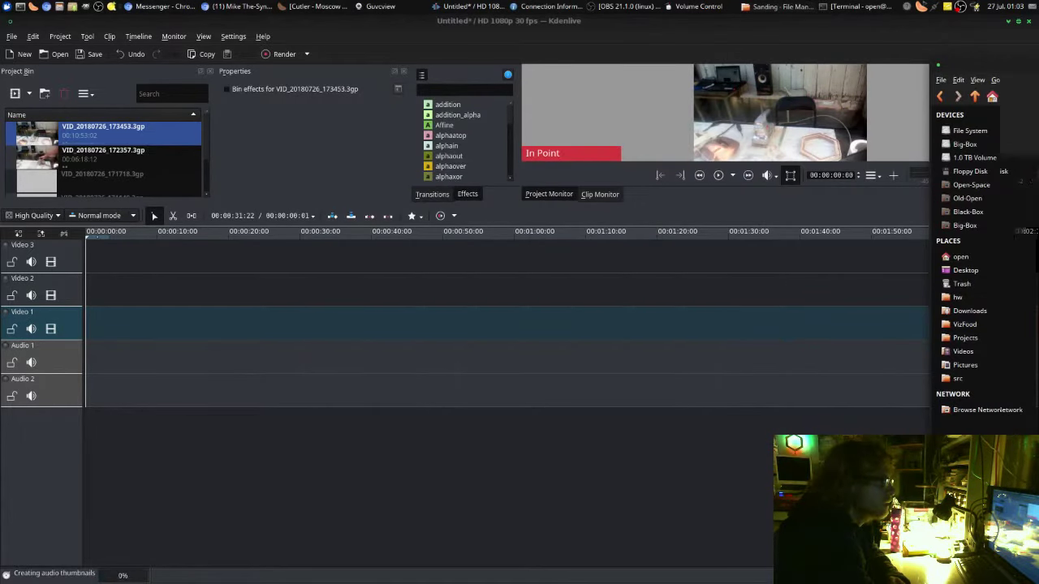
pyautogui.click(159, 161)
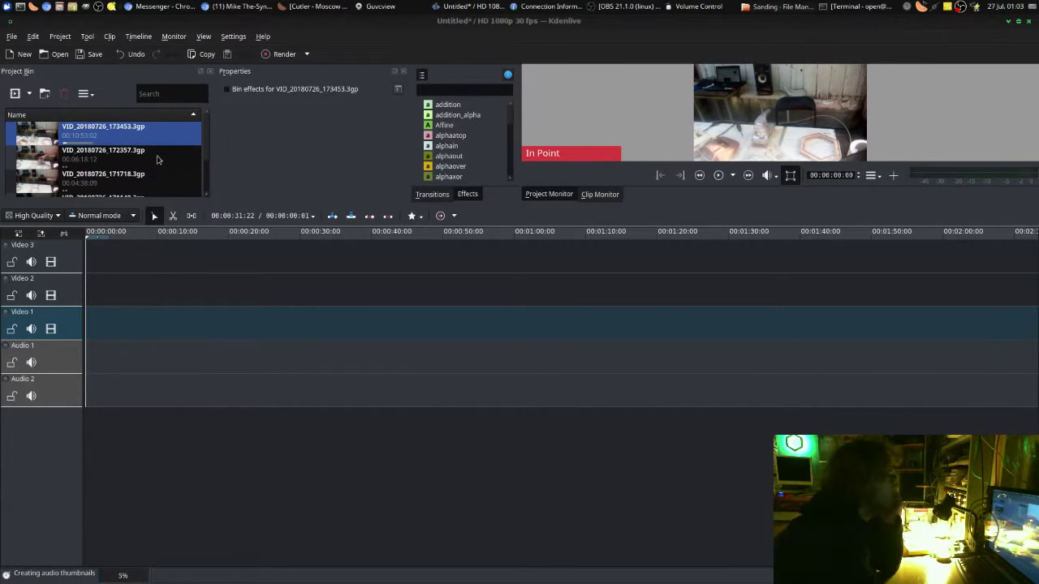
# Preview clips VID_20180726_172357 and VID_20180726_173453, then select VID_20180726_165136.
pyautogui.click(157, 160)
pyautogui.scroll(-1, 157, 160)
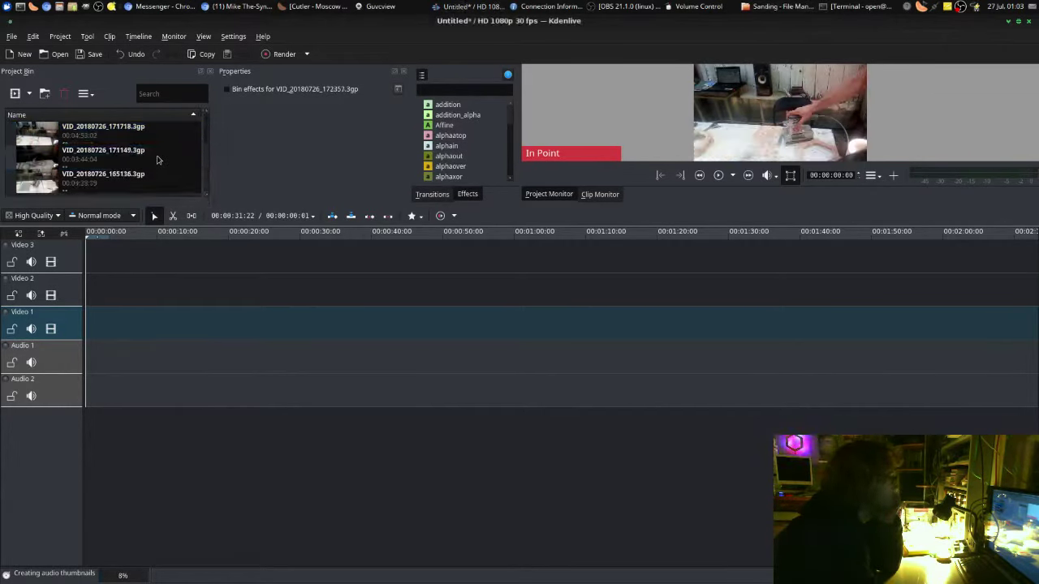
pyautogui.scroll(1, 158, 160)
pyautogui.click(156, 143)
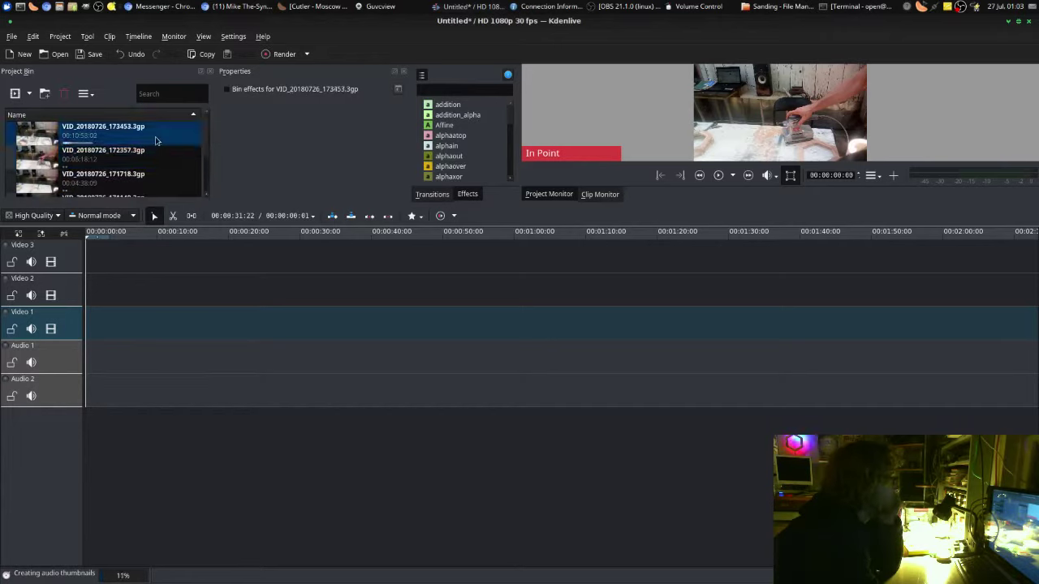
pyautogui.scroll(-1, 157, 150)
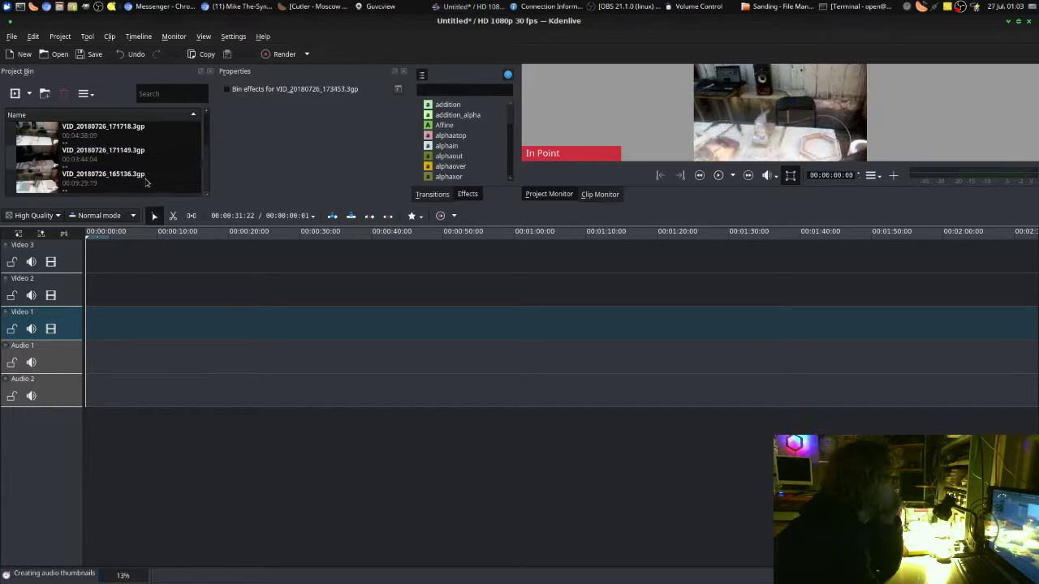
pyautogui.click(147, 180)
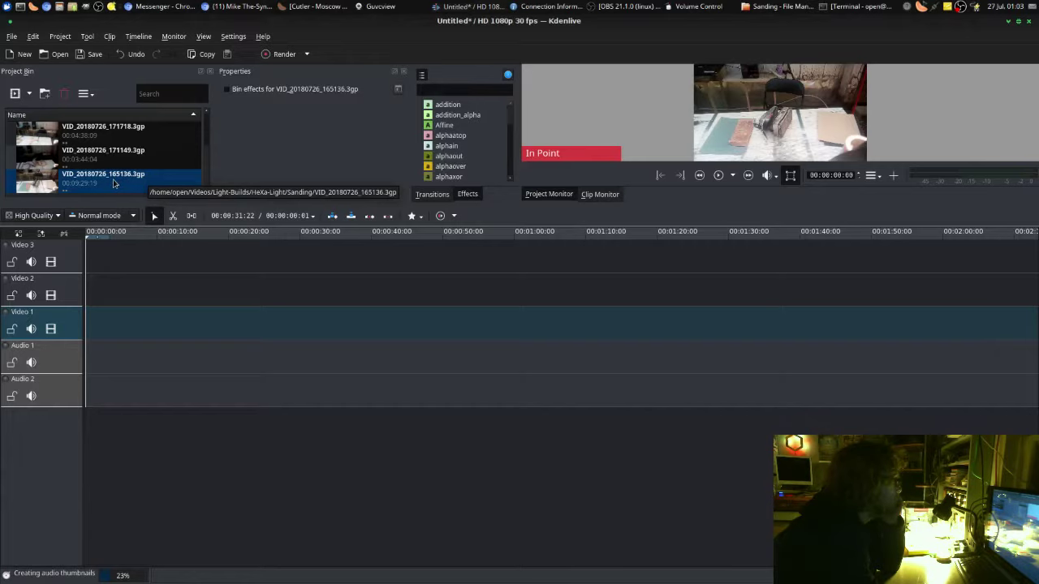
pyautogui.scroll(2, 114, 183)
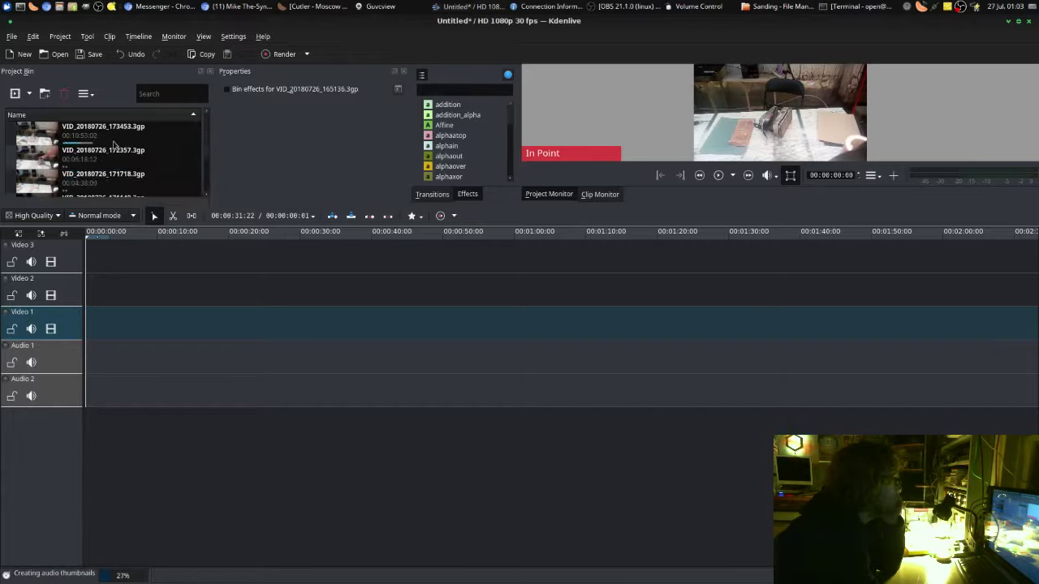
pyautogui.scroll(-2, 126, 184)
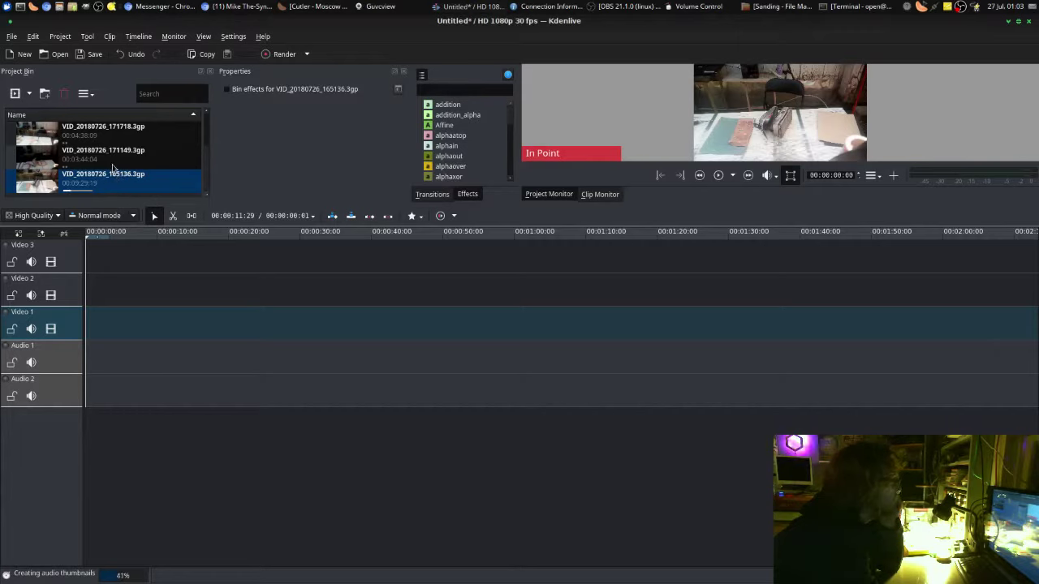
pyautogui.moveTo(107, 179); pyautogui.dragTo(91, 258)
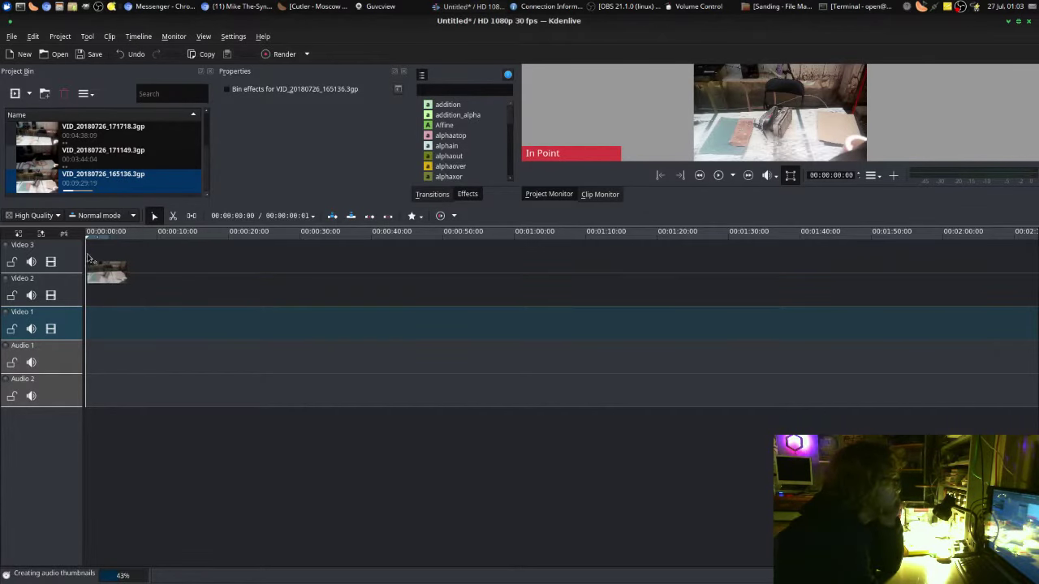
pyautogui.moveTo(92, 258); pyautogui.dragTo(88, 256)
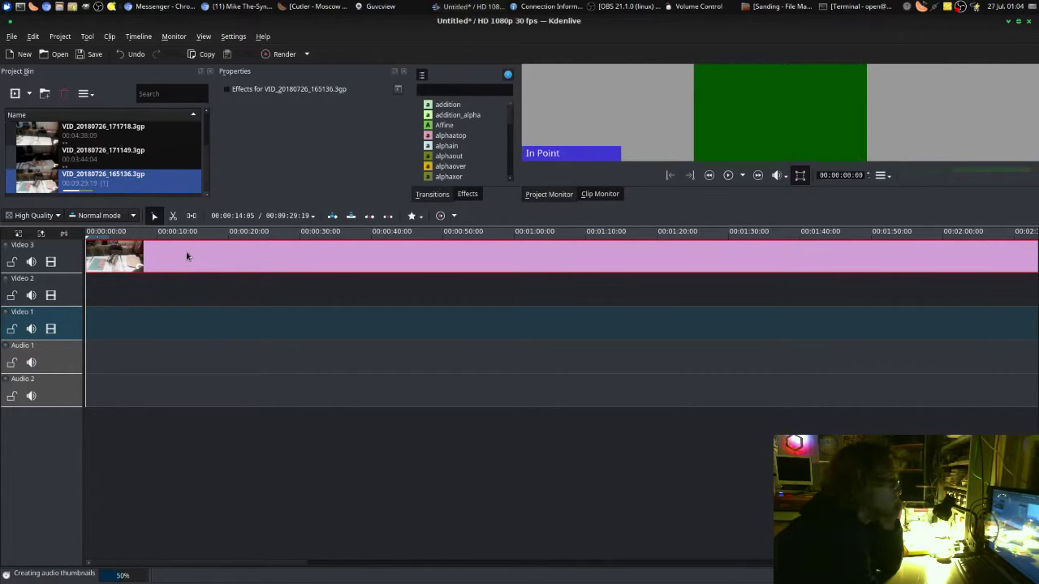
pyautogui.rightClick(232, 265)
pyautogui.moveTo(262, 420)
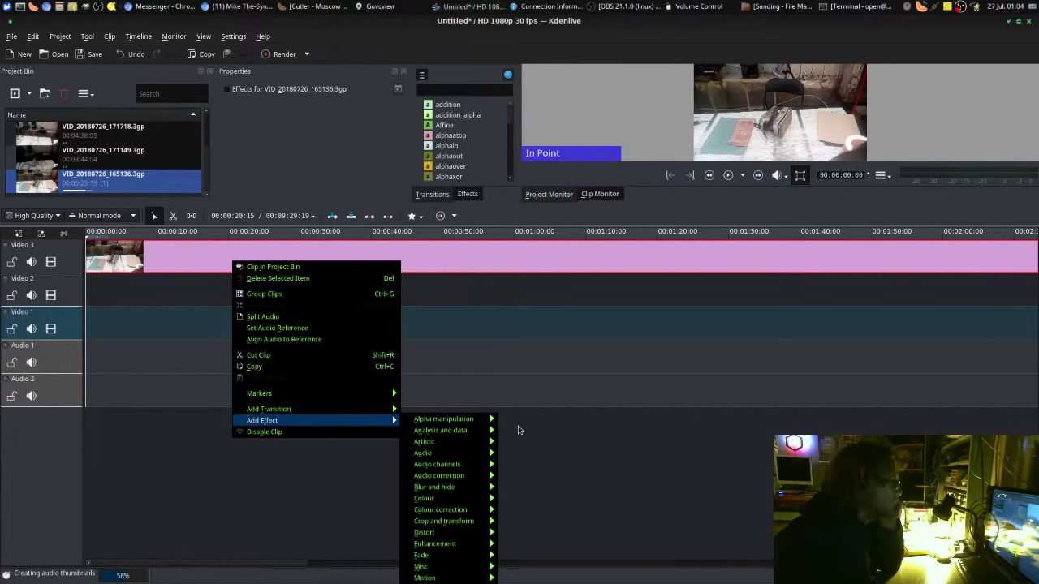
pyautogui.moveTo(426, 578)
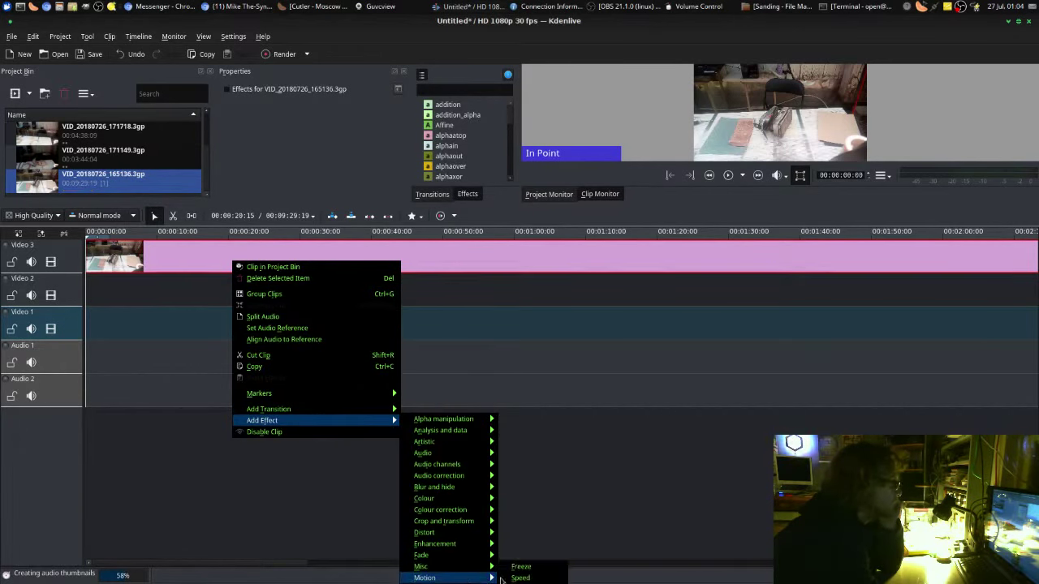
pyautogui.click(518, 578)
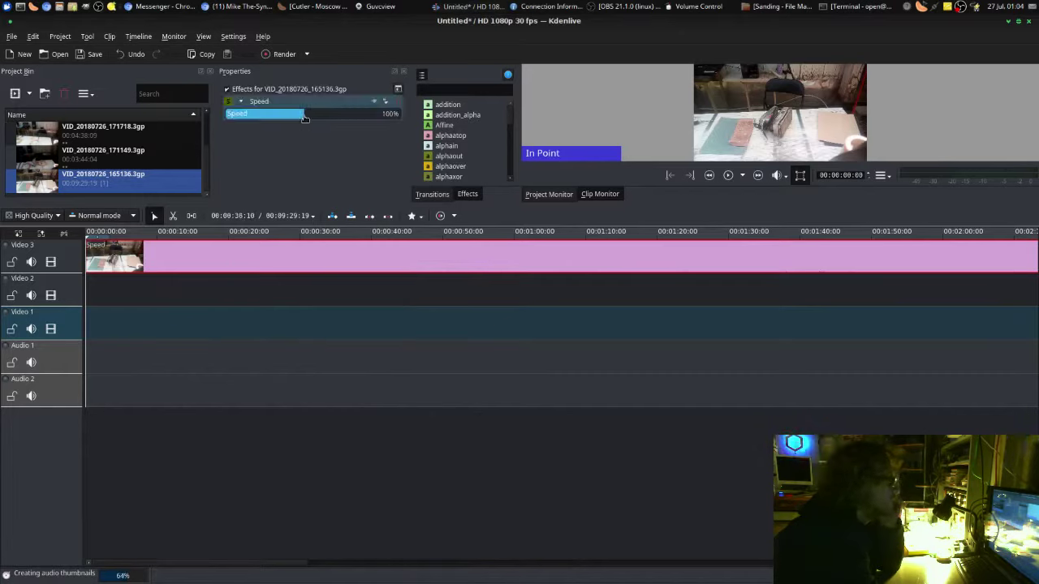
pyautogui.click(729, 176)
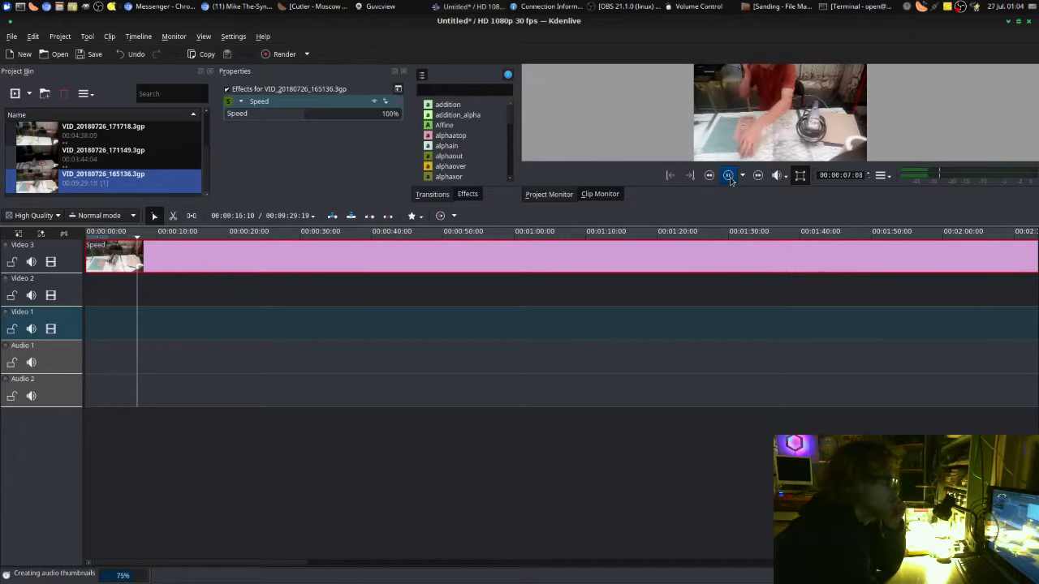
pyautogui.click(730, 176)
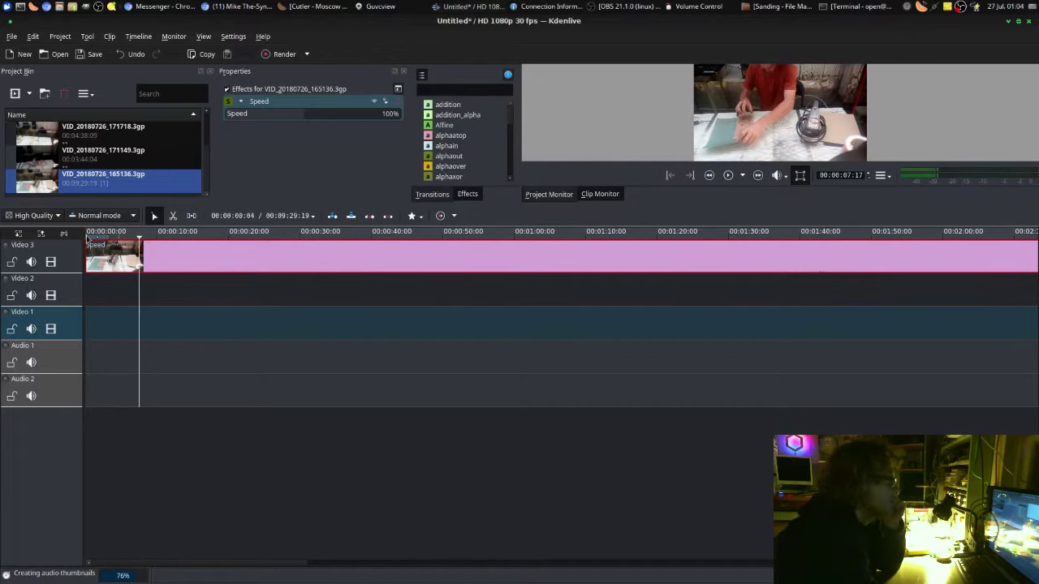
pyautogui.click(88, 236)
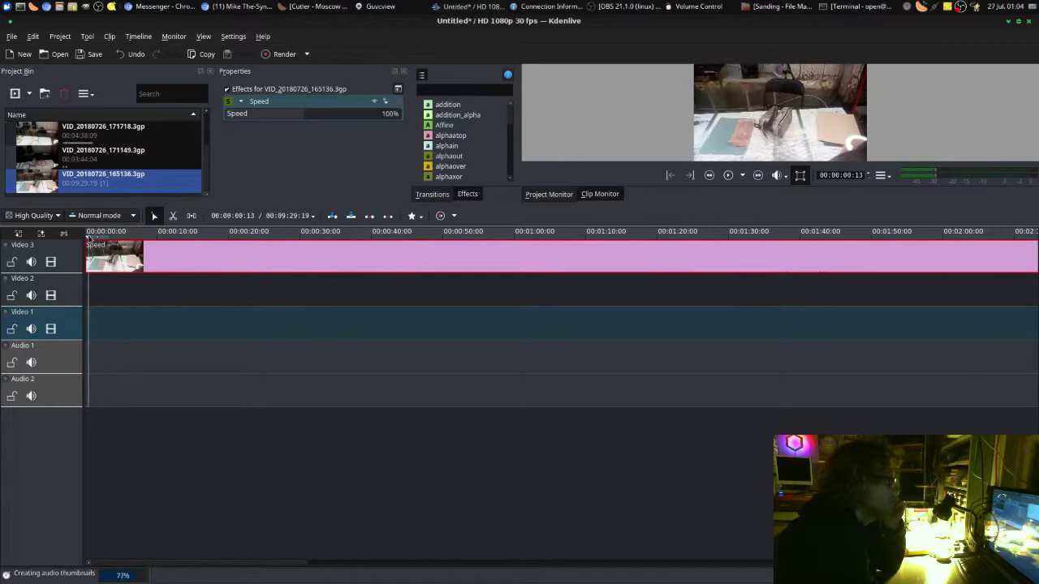
pyautogui.moveTo(89, 235); pyautogui.dragTo(80, 238)
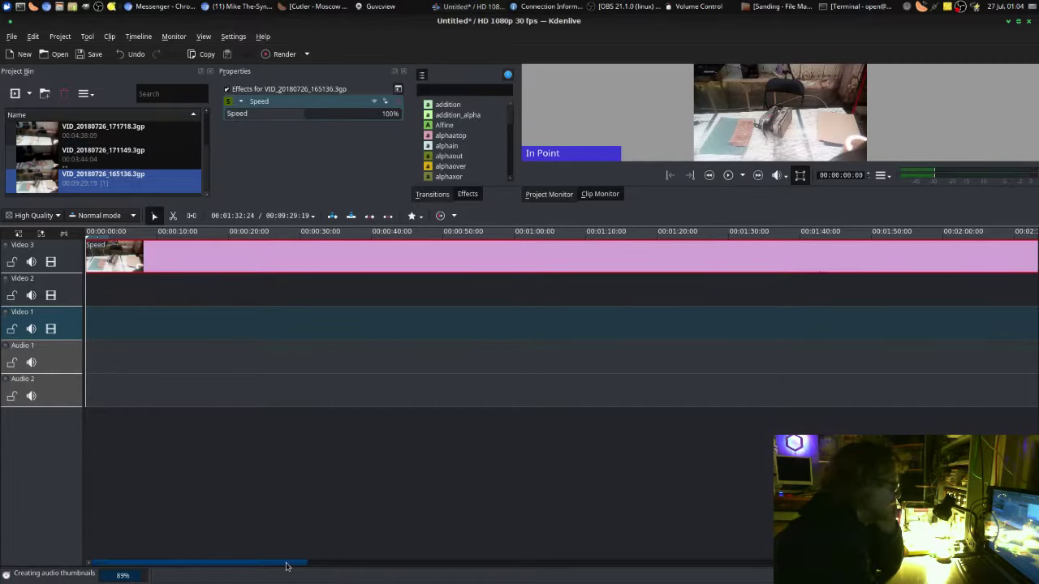
pyautogui.moveTo(290, 563); pyautogui.dragTo(964, 564)
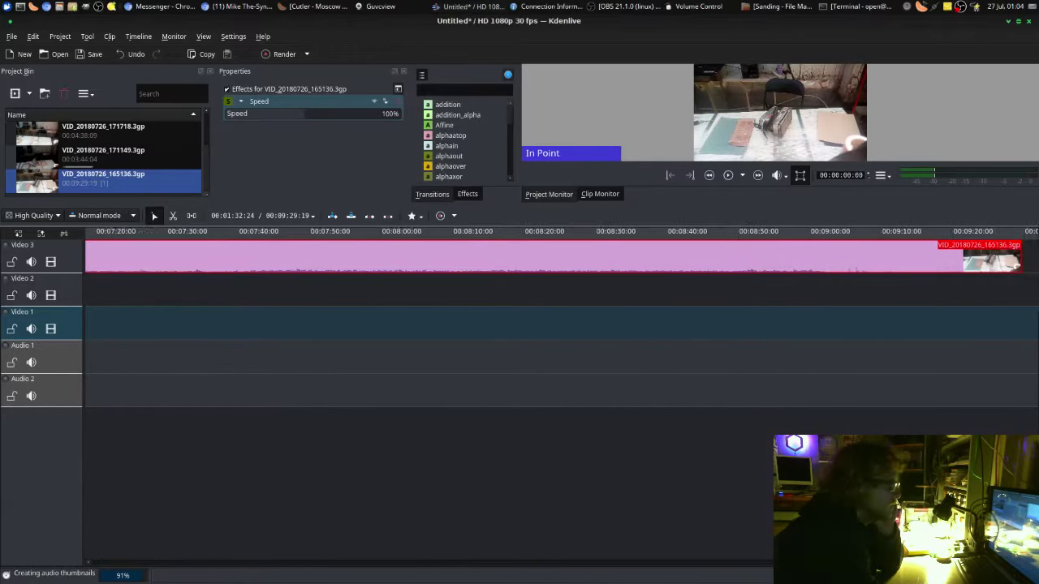
pyautogui.moveTo(768, 562); pyautogui.dragTo(816, 563)
pyautogui.scroll(10, 344, 524)
pyautogui.scroll(10, 344, 525)
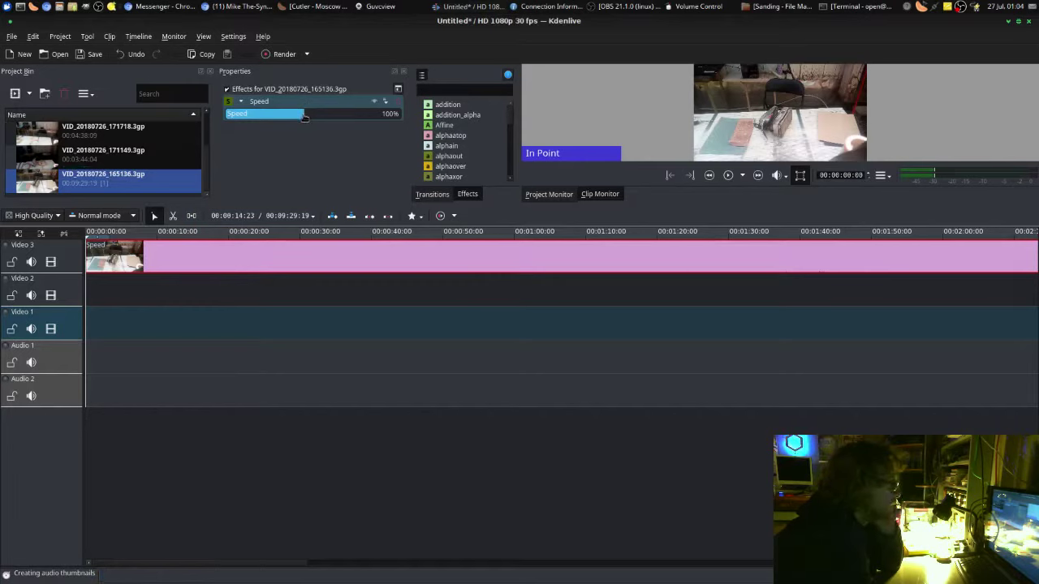
# Raise the sanding clip's speed to 2000% in Properties.
pyautogui.moveTo(306, 116); pyautogui.dragTo(332, 254)
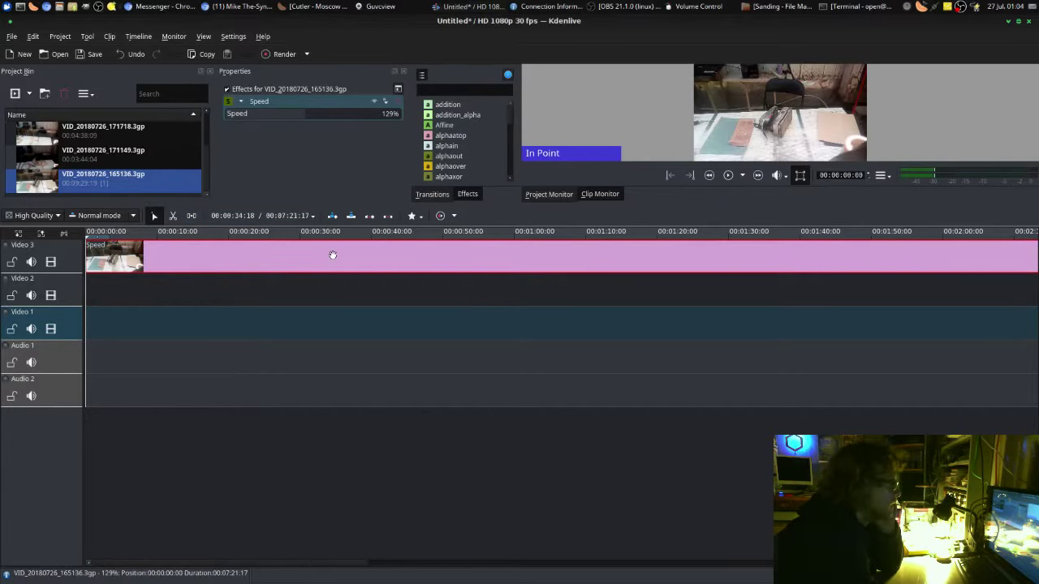
pyautogui.rightClick(331, 255)
pyautogui.moveTo(363, 414)
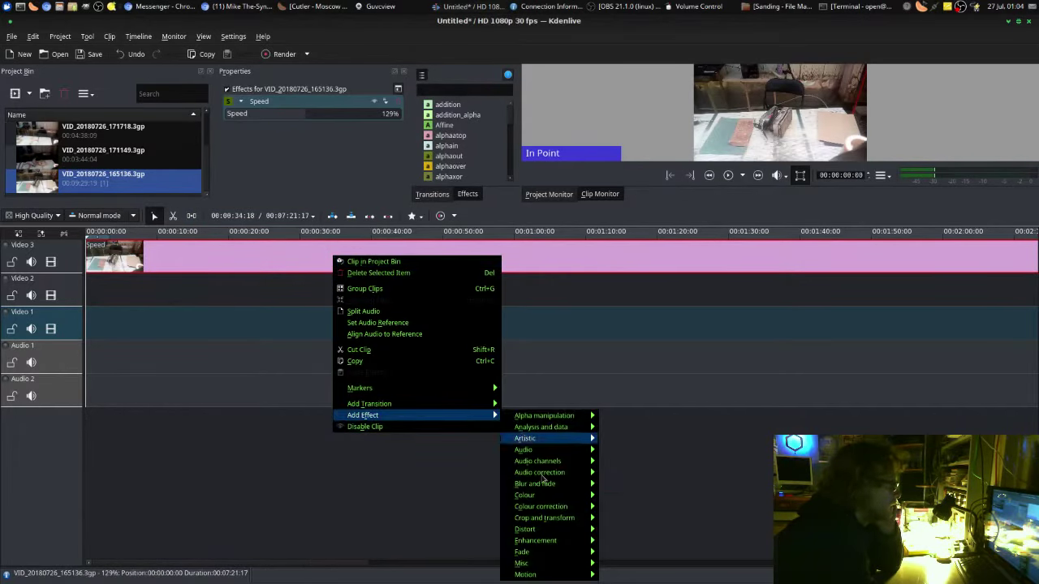
pyautogui.moveTo(525, 575)
pyautogui.click(327, 147)
pyautogui.click(308, 113)
pyautogui.write('2000')
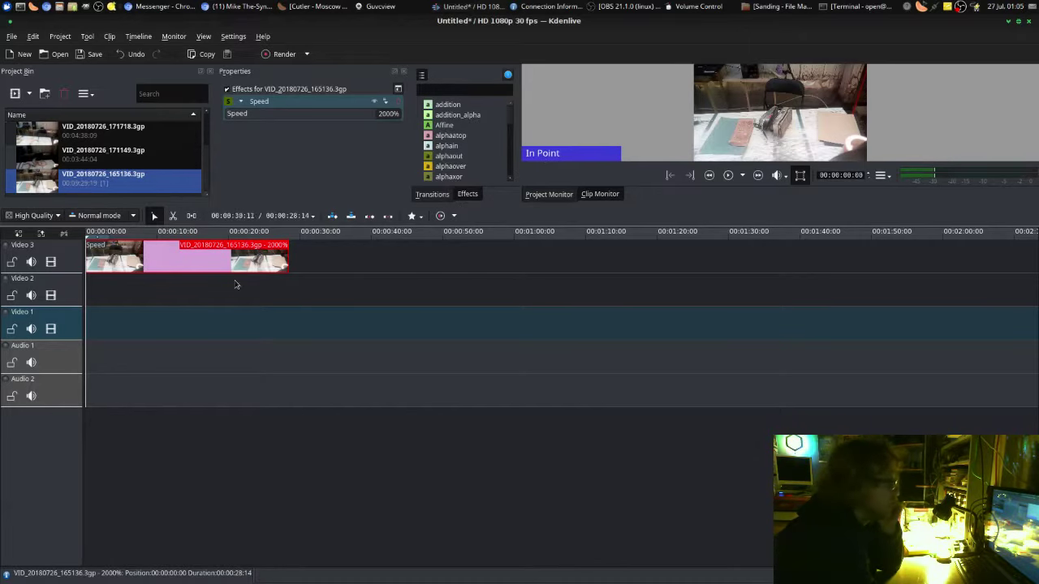
# Play and pause the sped-up clip, then move the playhead to its end.
pyautogui.click(729, 176)
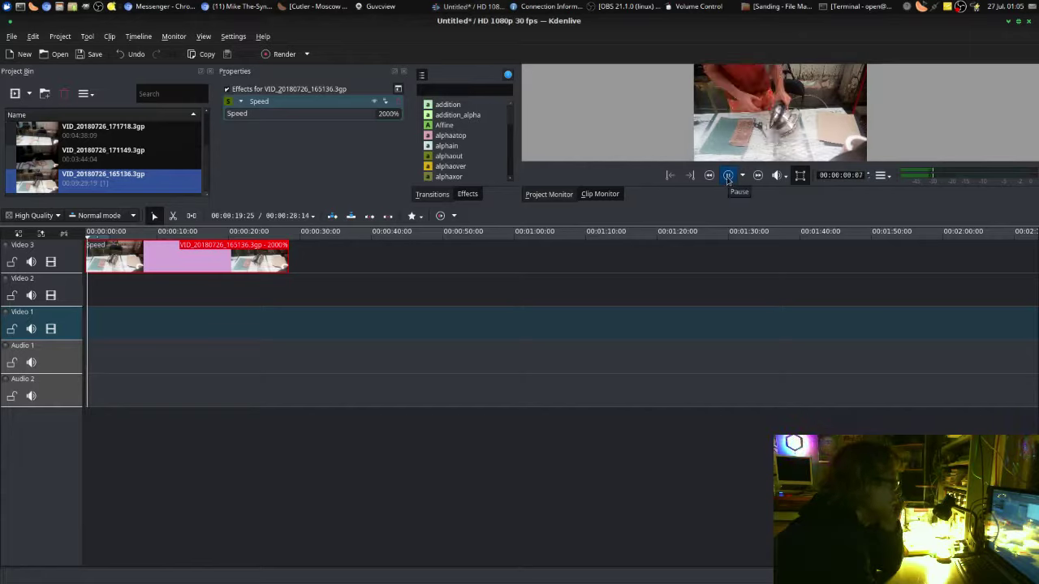
pyautogui.click(729, 177)
pyautogui.moveTo(113, 177); pyautogui.dragTo(187, 195)
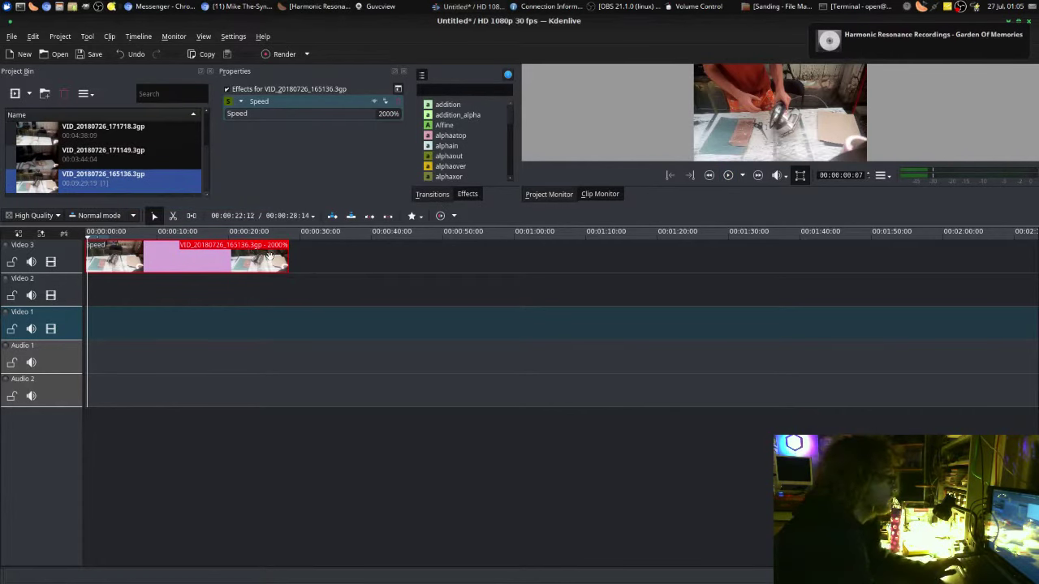
pyautogui.click(365, 264)
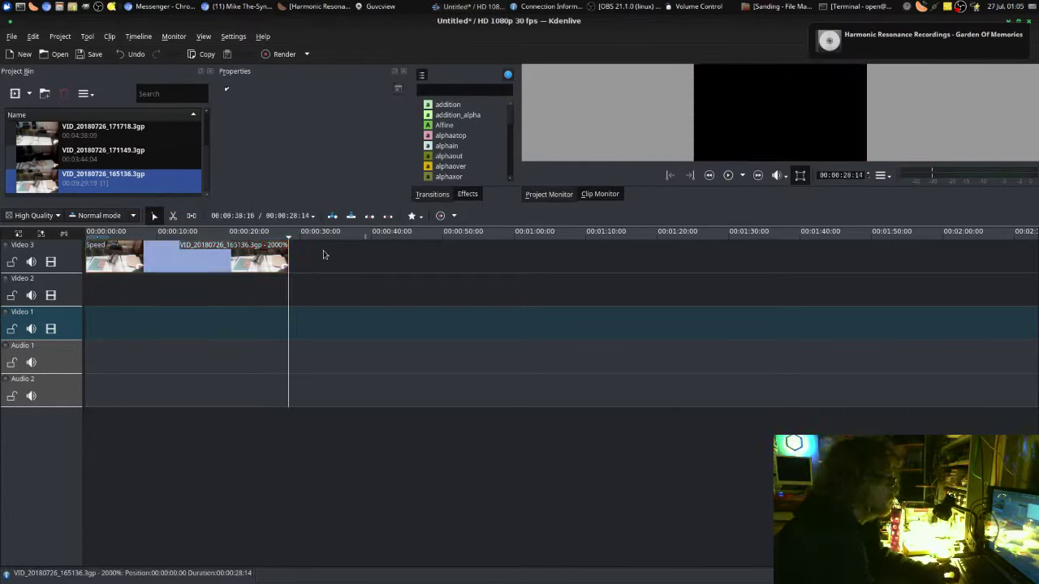
# Drag VID_20180726_171149.3gp from the Project Bin onto Video 2 at 00:00:28.
pyautogui.keyDown('ctrl'); pyautogui.scroll(3, 285, 267); pyautogui.keyUp('ctrl')
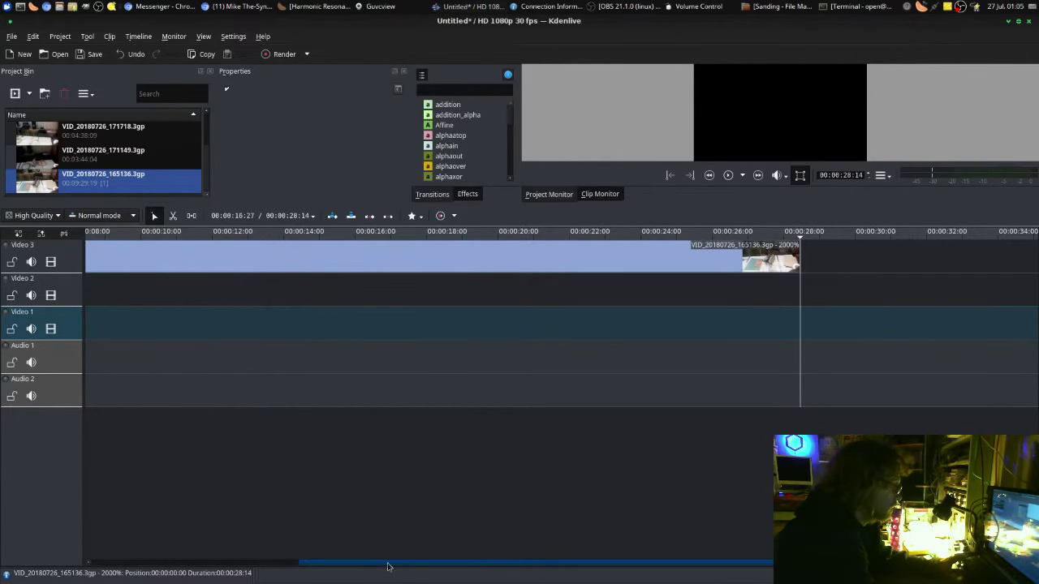
pyautogui.scroll(-2, 381, 563)
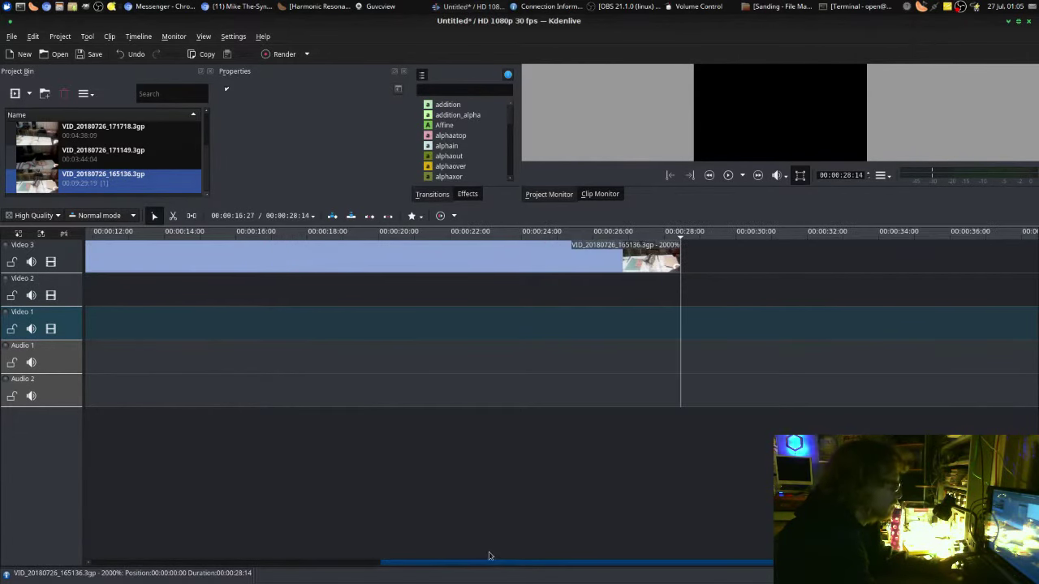
pyautogui.click(99, 156)
pyautogui.moveTo(149, 176); pyautogui.dragTo(679, 294)
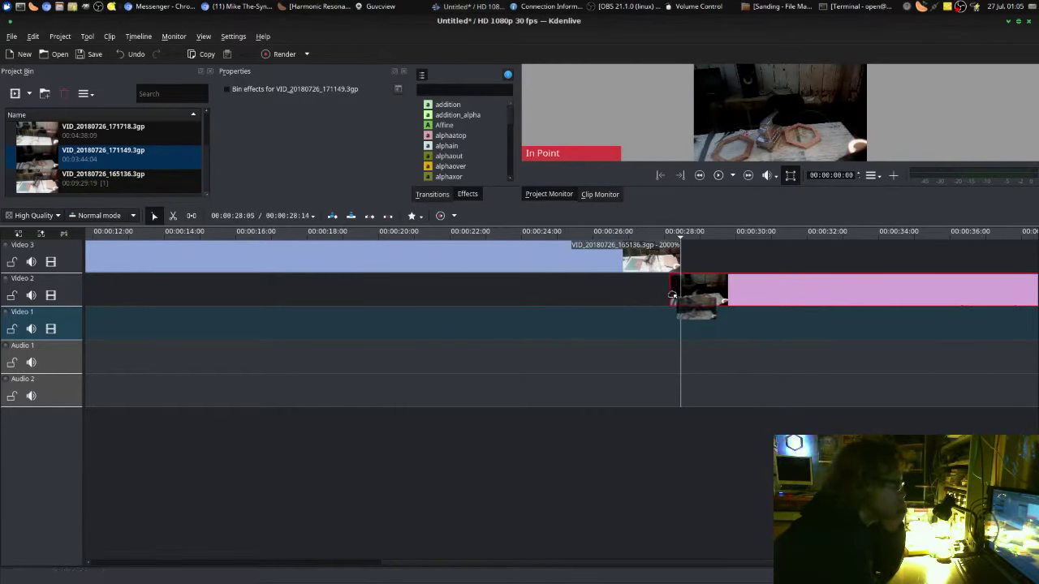
# Drop the second clip and add a Dissolve where it meets the first clip, found via 'dis'.
pyautogui.moveTo(680, 294); pyautogui.dragTo(671, 292)
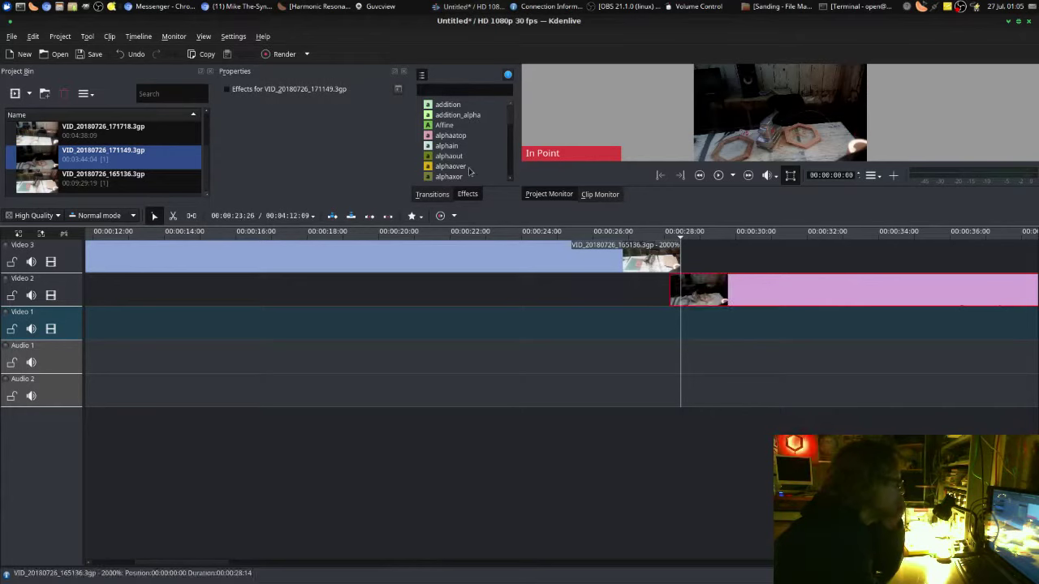
pyautogui.write('dis')
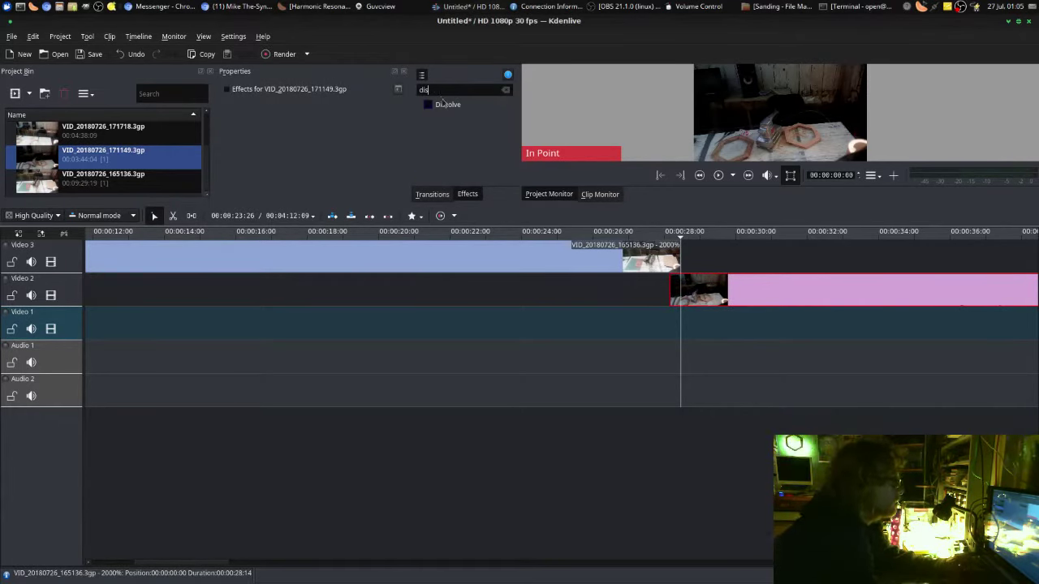
pyautogui.moveTo(443, 100); pyautogui.dragTo(658, 268)
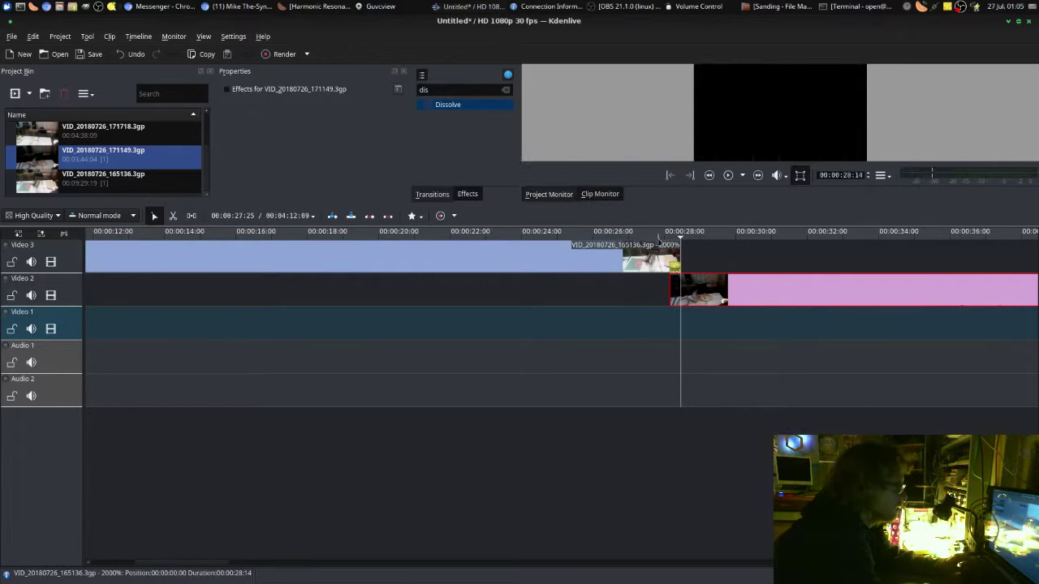
pyautogui.click(657, 248)
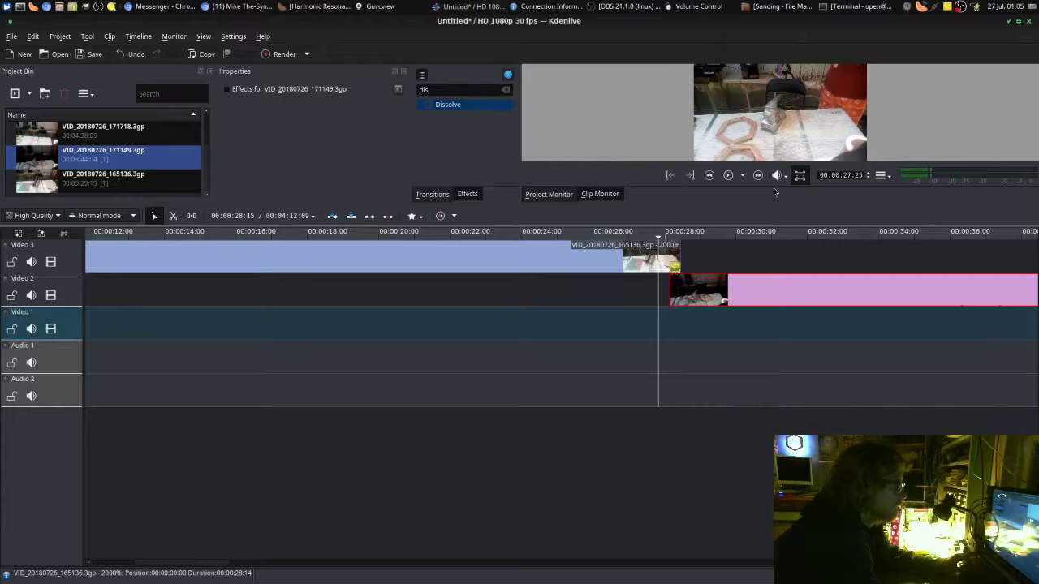
pyautogui.click(742, 176)
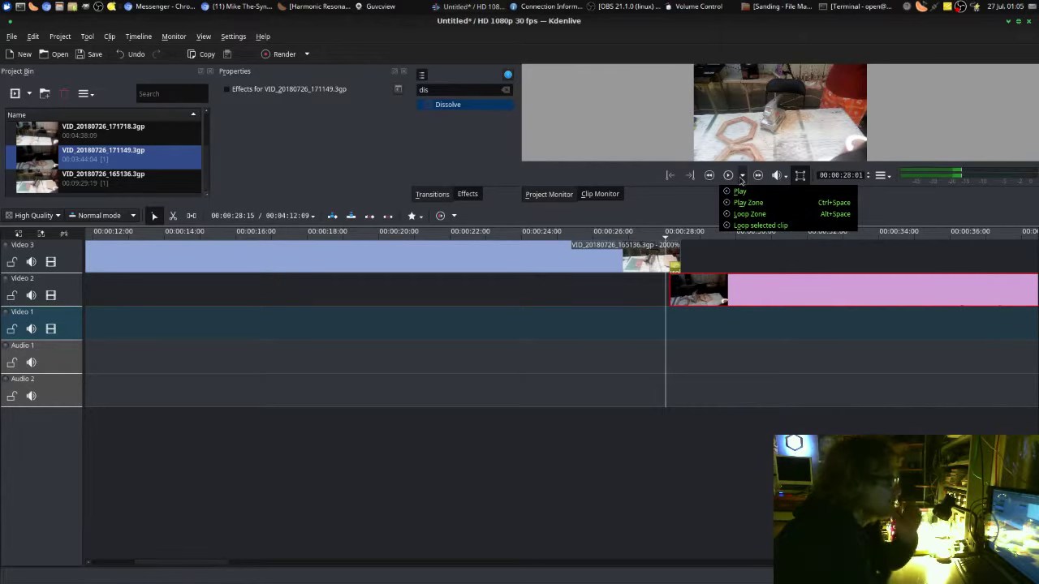
pyautogui.click(728, 175)
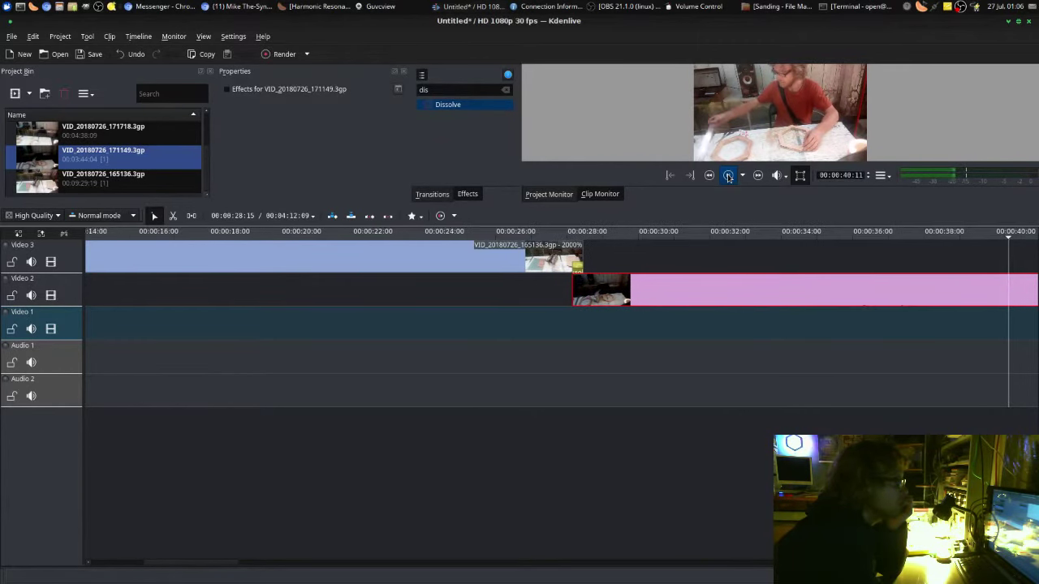
pyautogui.click(728, 176)
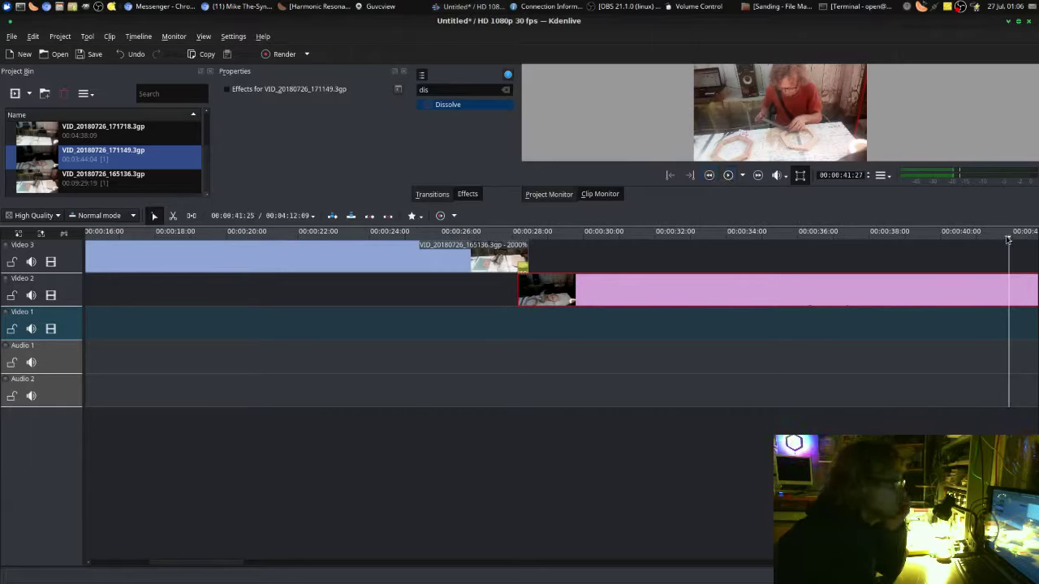
pyautogui.press('Left')
pyautogui.press('Left')
pyautogui.click(606, 235)
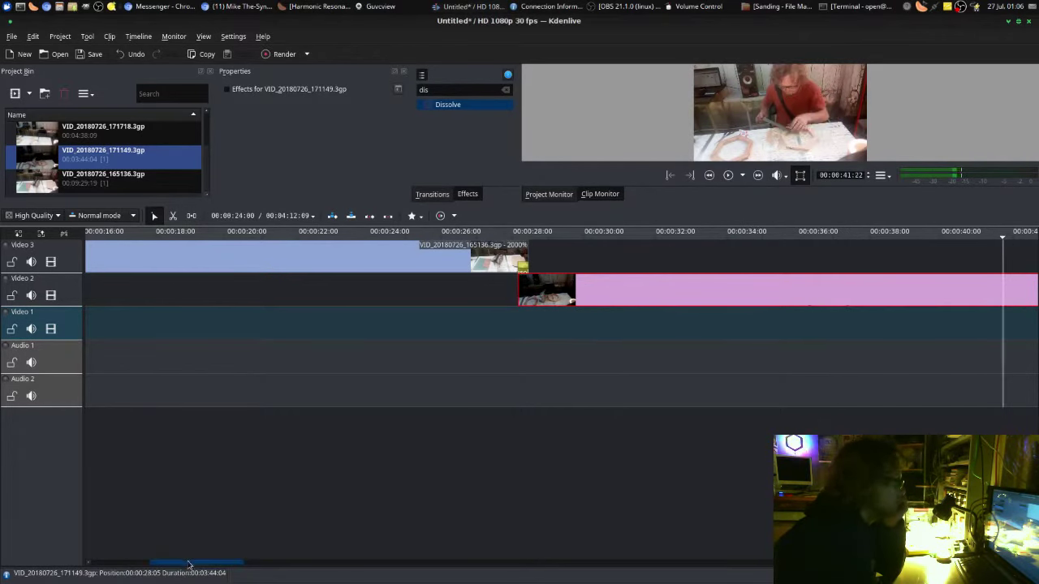
pyautogui.moveTo(199, 563)
pyautogui.mouseDown()
pyautogui.moveTo(330, 563)
pyautogui.moveTo(298, 560)
pyautogui.mouseUp()
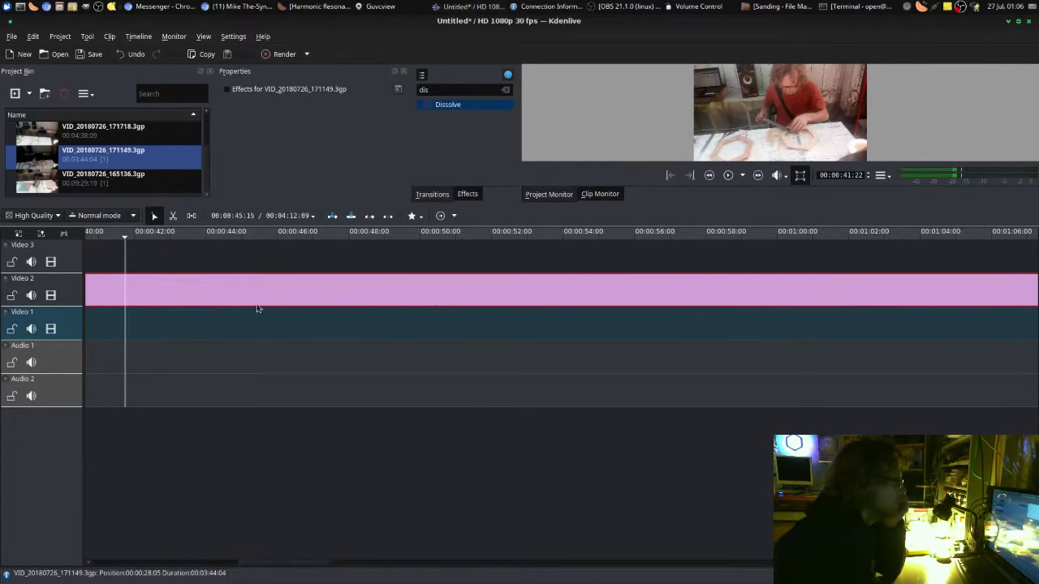
pyautogui.click(275, 236)
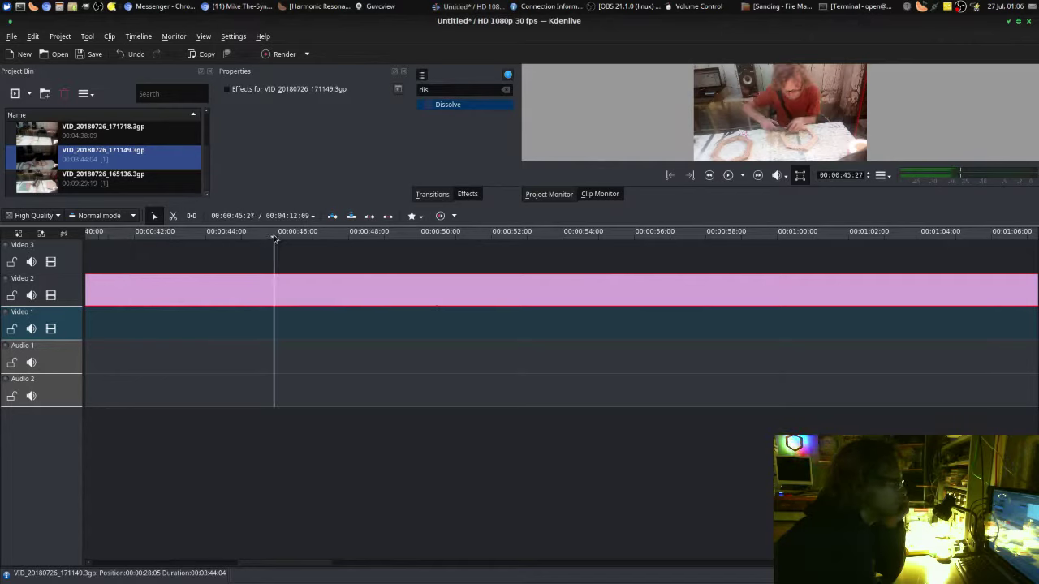
pyautogui.click(631, 237)
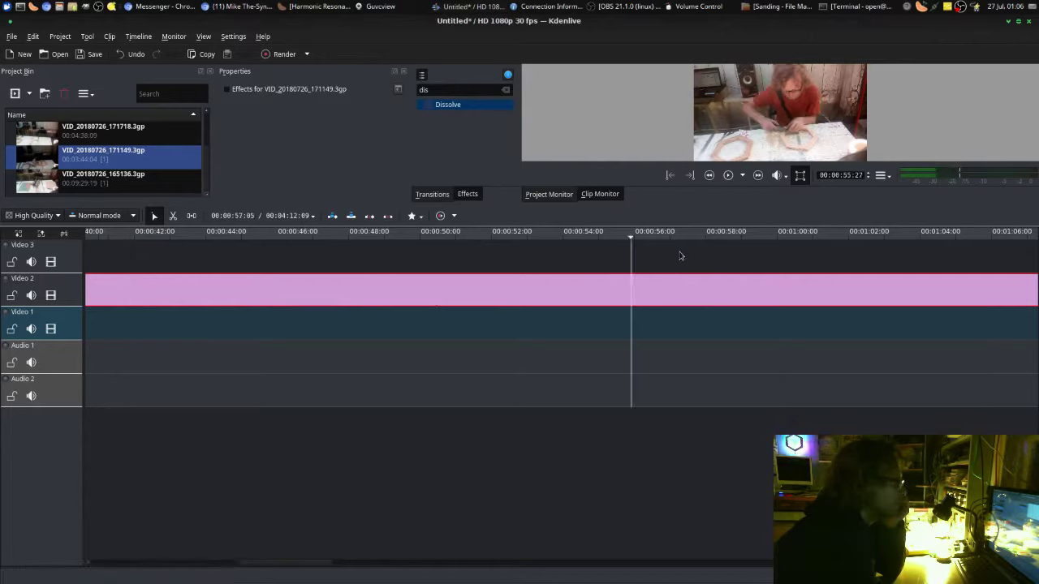
pyautogui.click(870, 237)
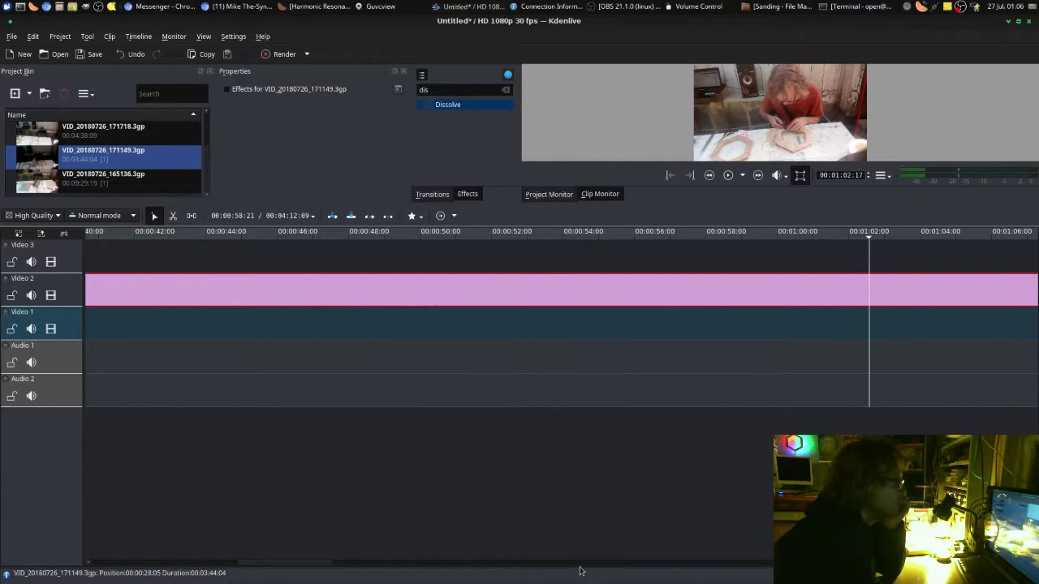
pyautogui.moveTo(301, 563)
pyautogui.mouseDown()
pyautogui.moveTo(138, 568)
pyautogui.moveTo(238, 566)
pyautogui.mouseUp()
# Give VID_20180726_171149 a 2000% Speed effect and place VID_20180726_171718.3gp after it.
pyautogui.rightClick(470, 299)
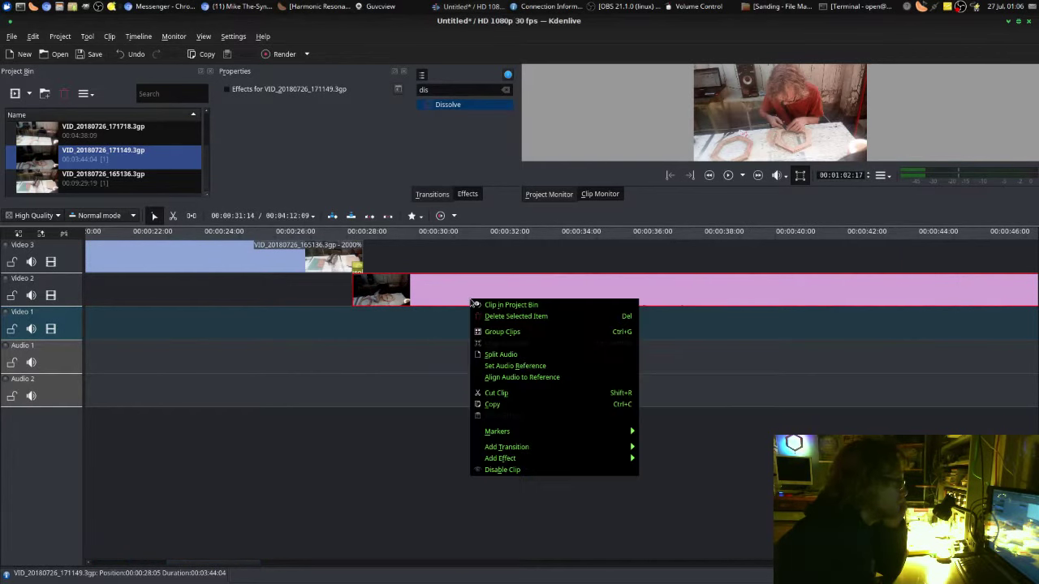
pyautogui.moveTo(520, 459)
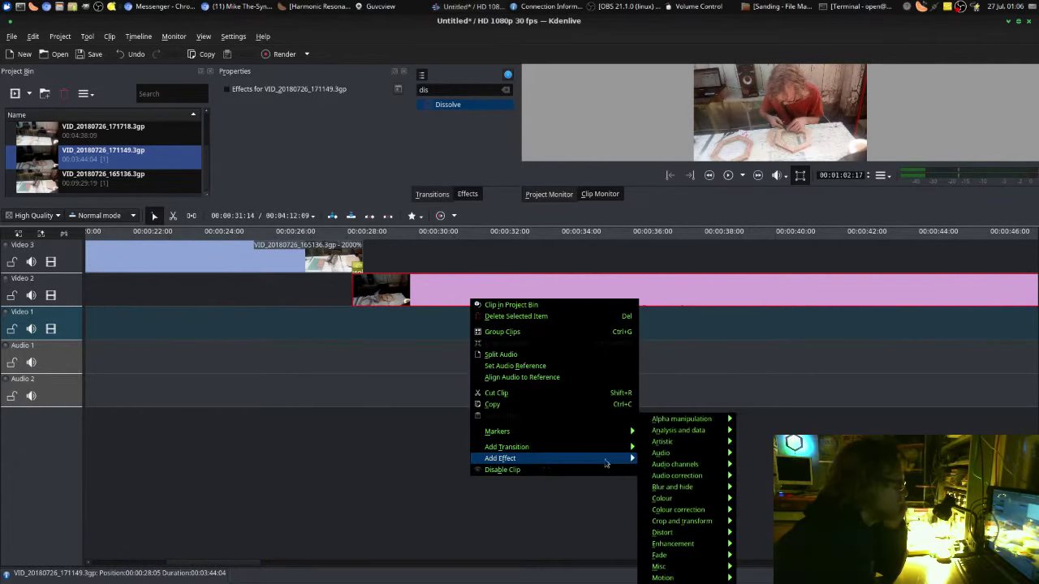
pyautogui.click(755, 572)
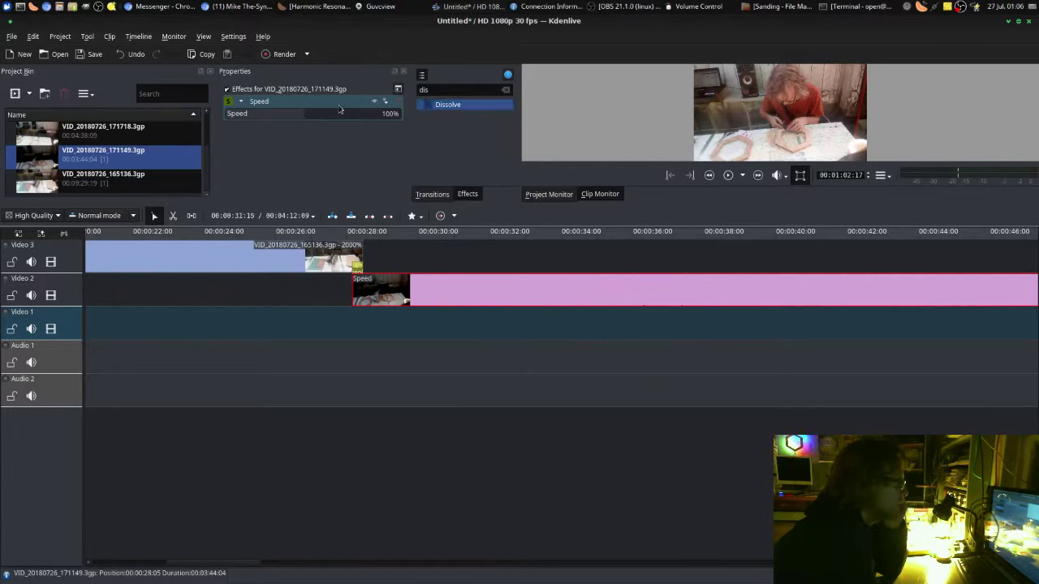
pyautogui.moveTo(338, 114); pyautogui.dragTo(487, 120)
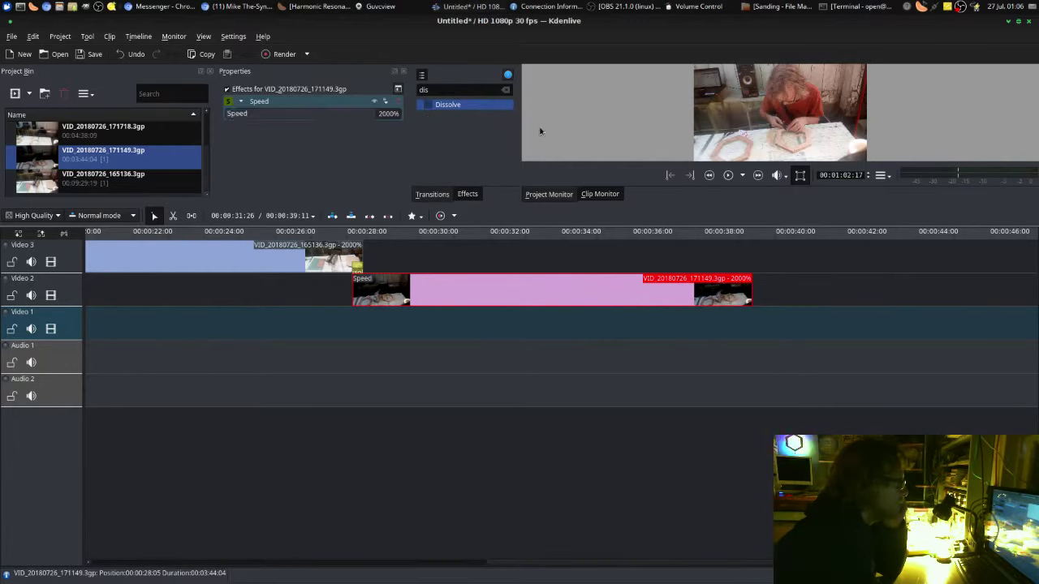
pyautogui.moveTo(138, 132)
pyautogui.mouseDown()
pyautogui.moveTo(760, 267)
pyautogui.moveTo(771, 255)
pyautogui.mouseUp()
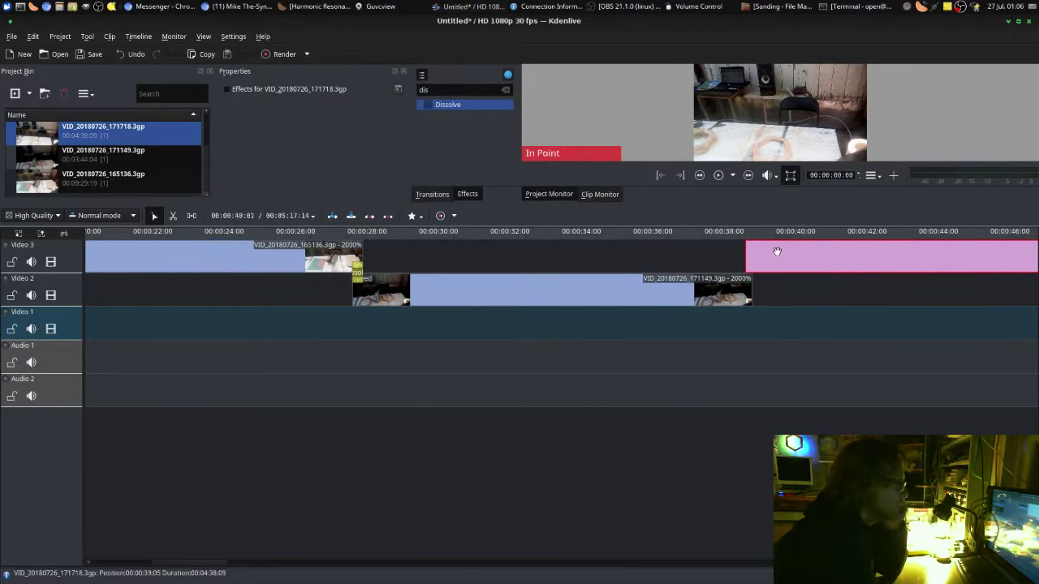
# Add the Speed effect to the Video 3 clip and raise it to 2000%.
pyautogui.rightClick(776, 254)
pyautogui.moveTo(807, 411)
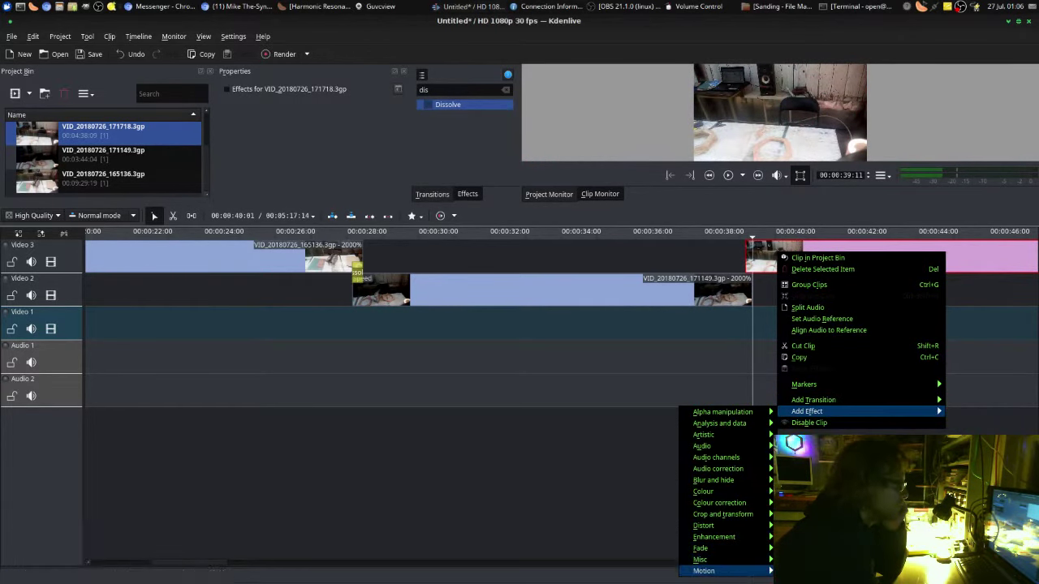
pyautogui.click(804, 560)
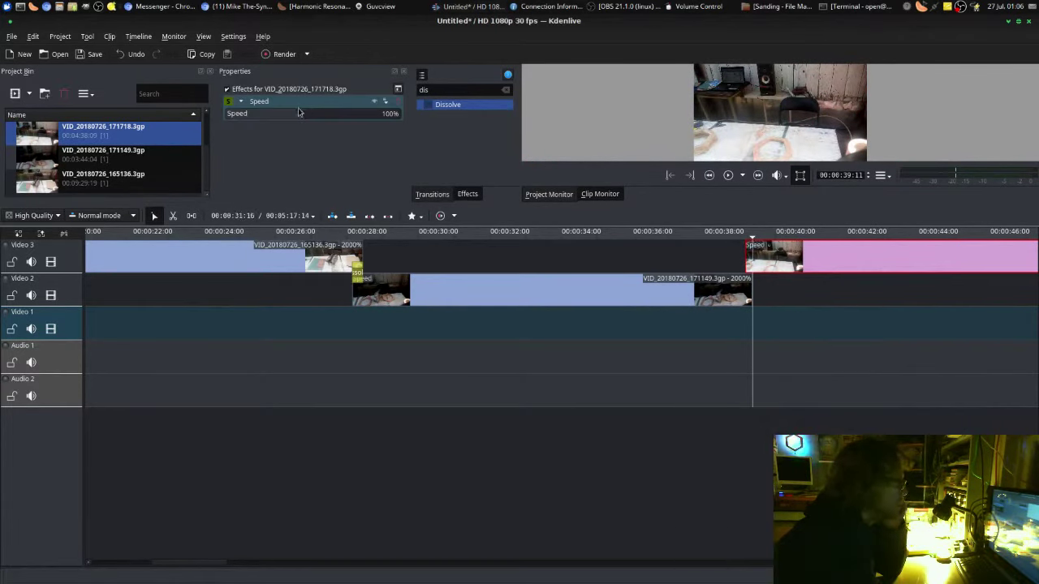
pyautogui.moveTo(301, 117); pyautogui.dragTo(390, 116)
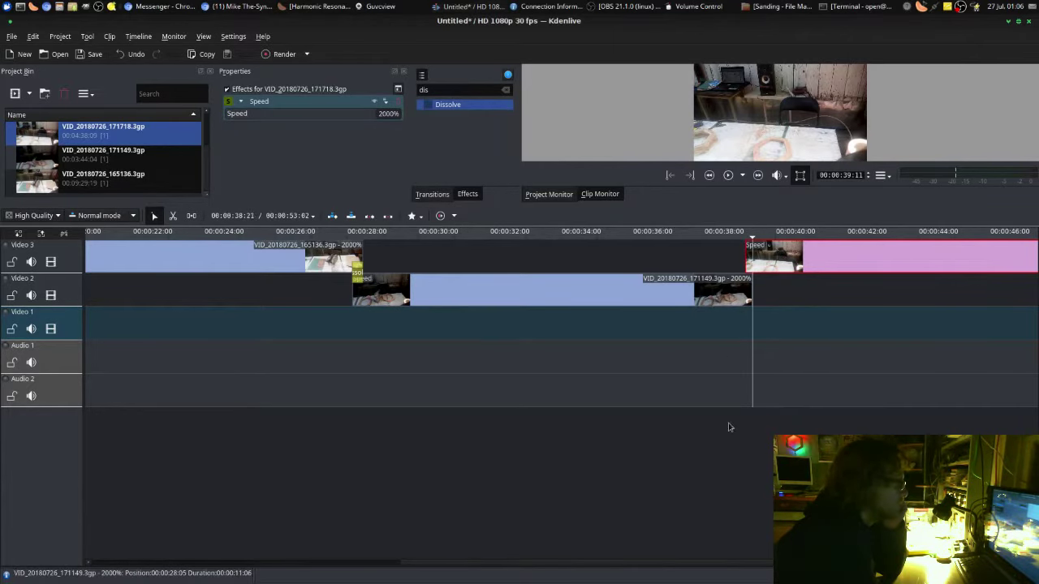
# Align the clip's start with the Video 2 clip's end and add a Dissolve there.
pyautogui.moveTo(501, 562); pyautogui.dragTo(653, 562)
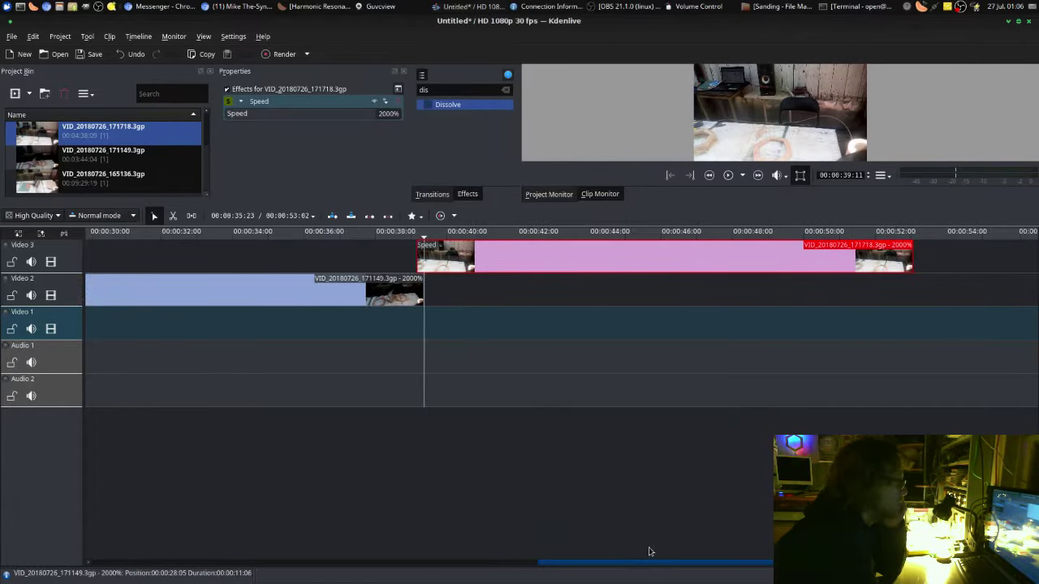
pyautogui.moveTo(460, 260); pyautogui.dragTo(453, 258)
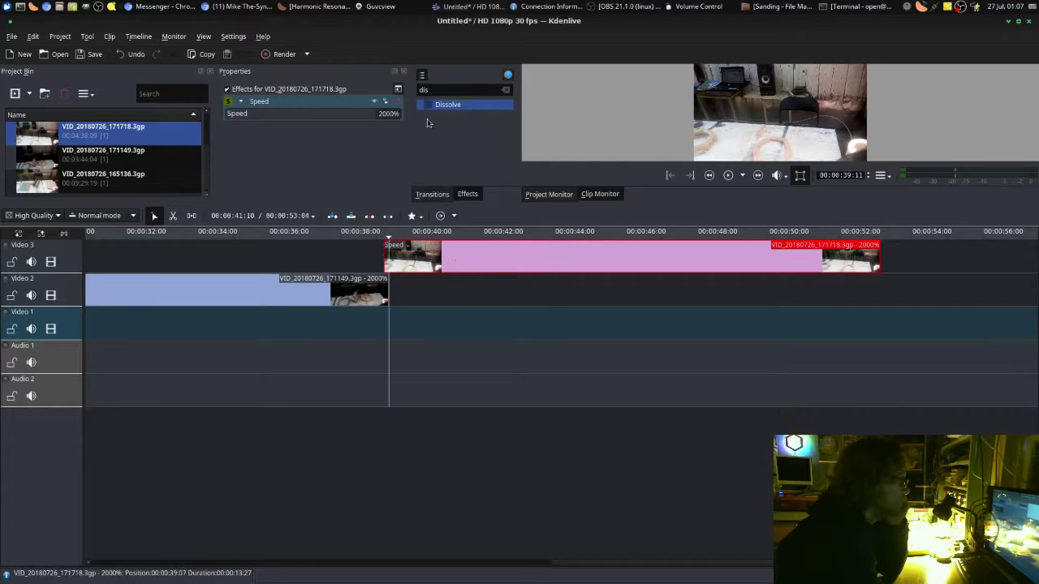
pyautogui.moveTo(425, 120); pyautogui.dragTo(391, 269)
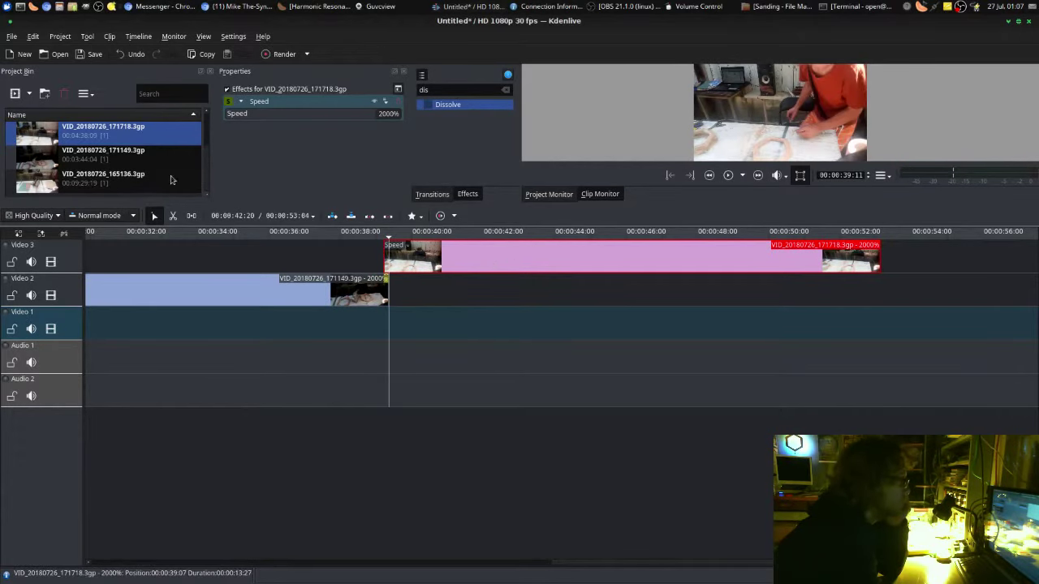
# Place VID_20180726_172357 on Video 2 near 0:52 and speed it to 2000%.
pyautogui.scroll(1, 115, 168)
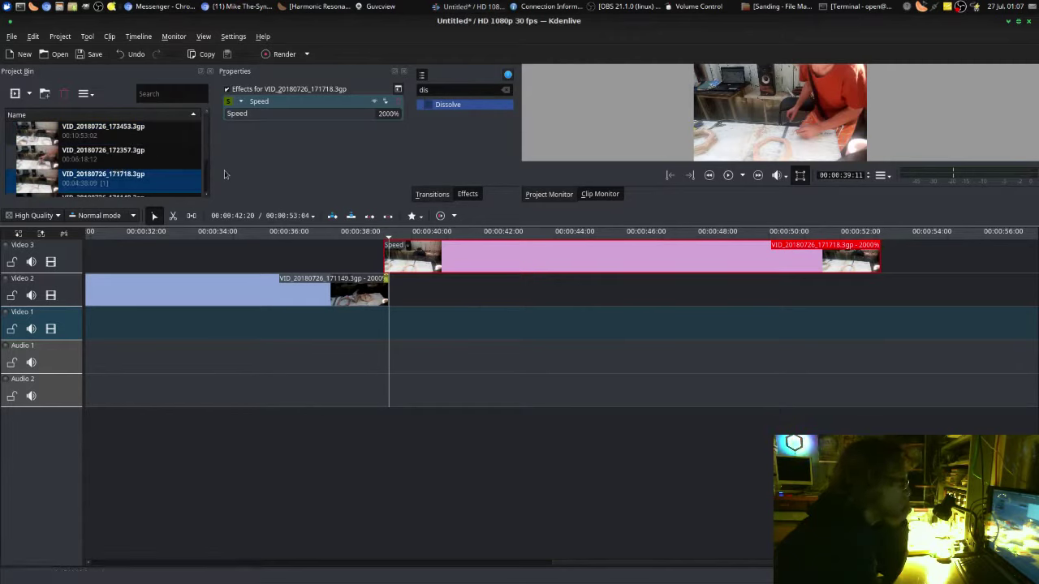
pyautogui.moveTo(144, 155); pyautogui.dragTo(877, 293)
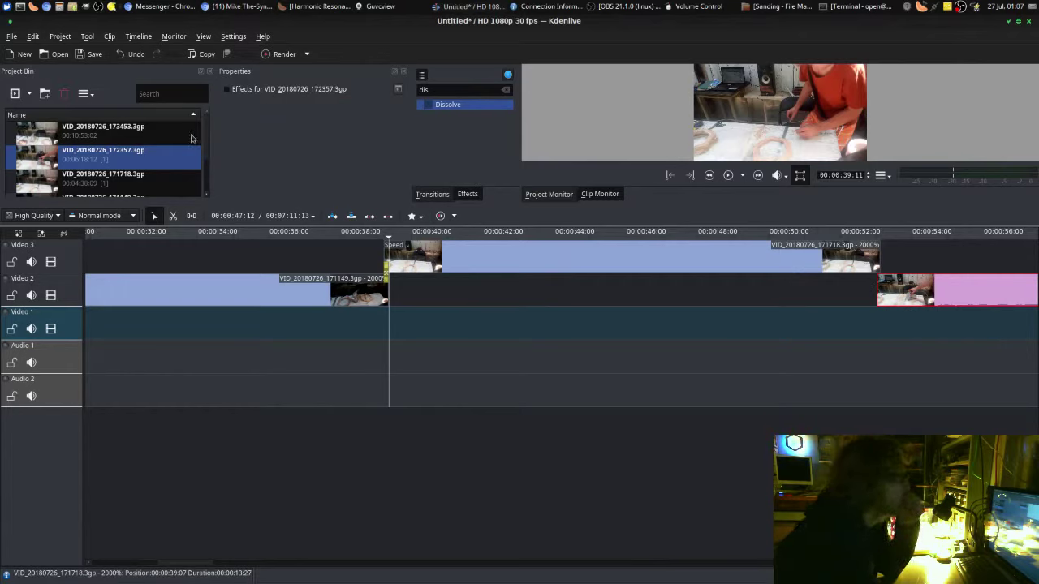
pyautogui.rightClick(952, 288)
pyautogui.moveTo(907, 433)
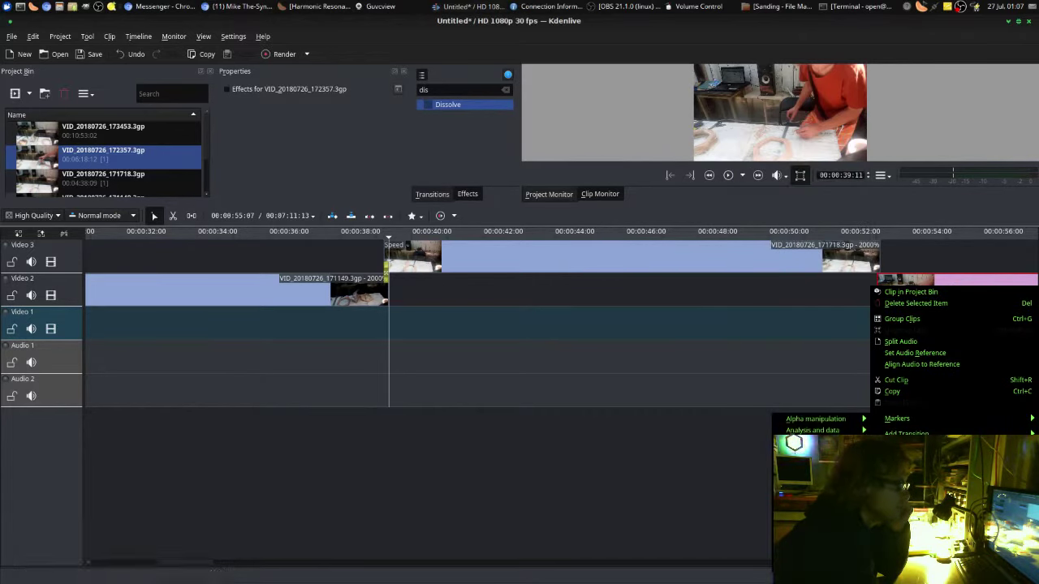
pyautogui.press('Return')
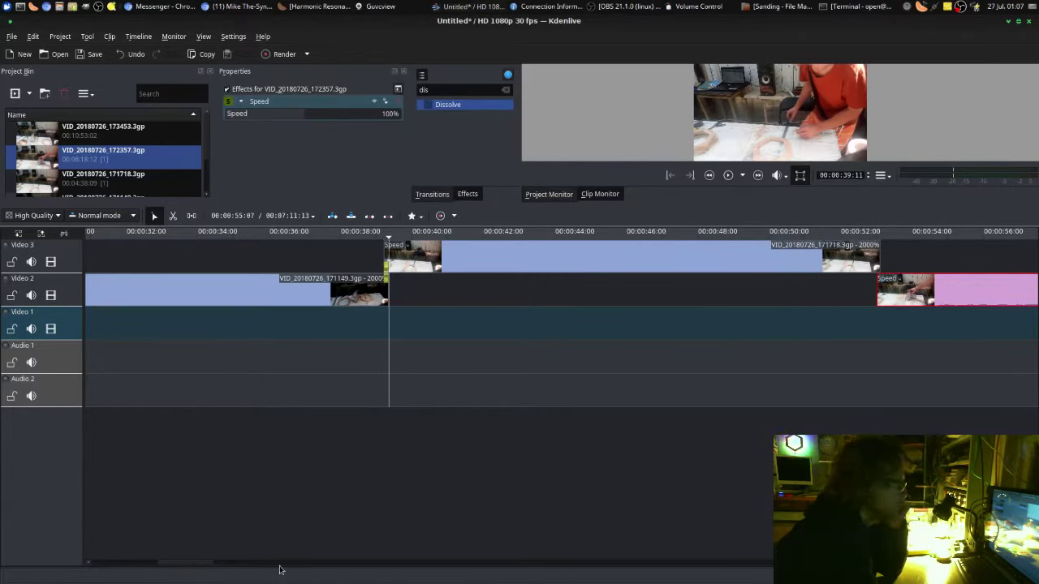
pyautogui.moveTo(170, 565); pyautogui.dragTo(186, 564)
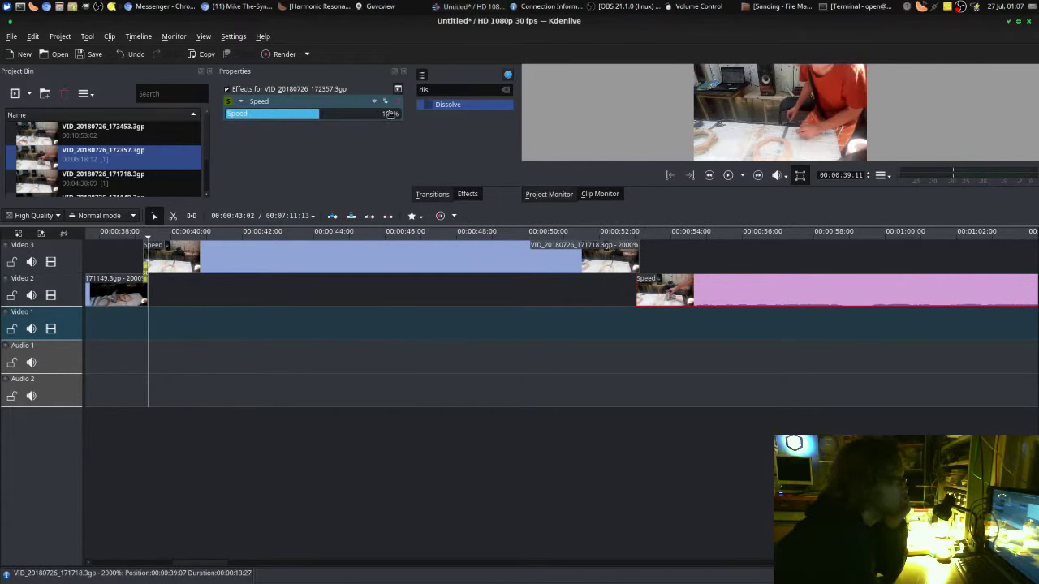
pyautogui.moveTo(391, 113); pyautogui.dragTo(430, 120)
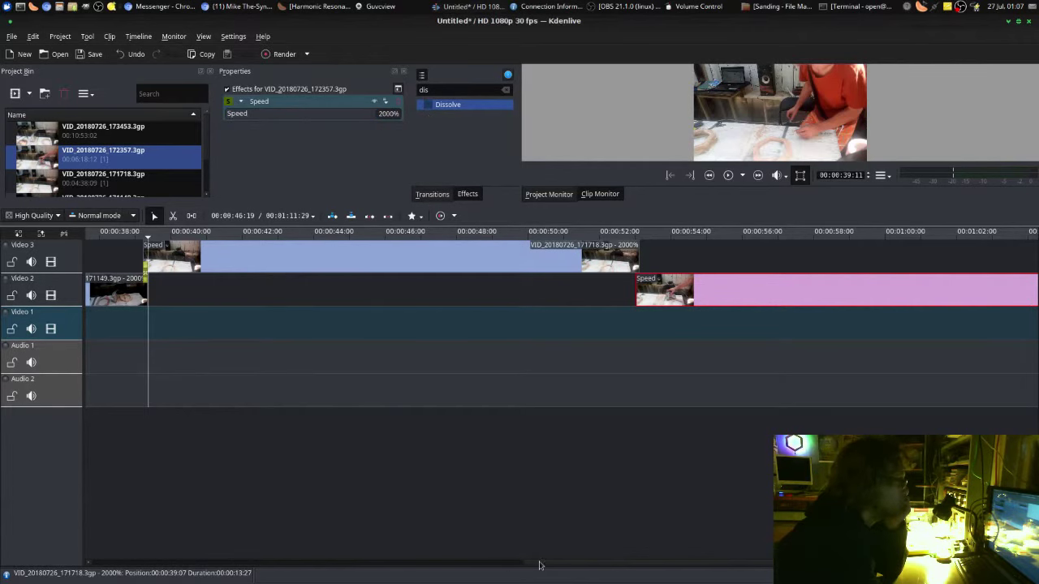
# Drop a Dissolve onto the junction between the Video 3 and Video 2 clips.
pyautogui.moveTo(542, 566)
pyautogui.mouseDown()
pyautogui.moveTo(718, 555)
pyautogui.moveTo(673, 549)
pyautogui.mouseUp()
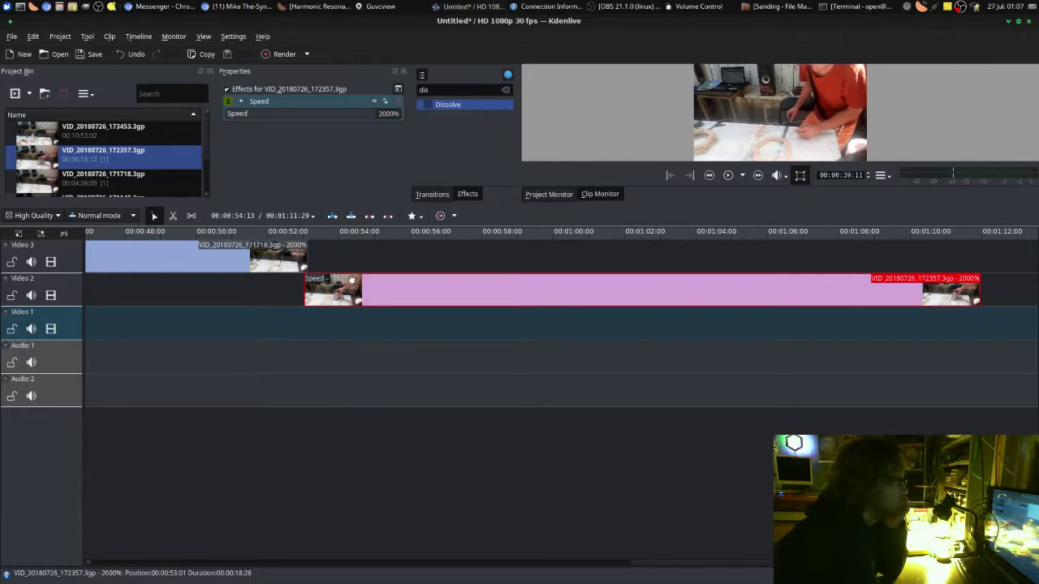
pyautogui.moveTo(444, 106); pyautogui.dragTo(302, 273)
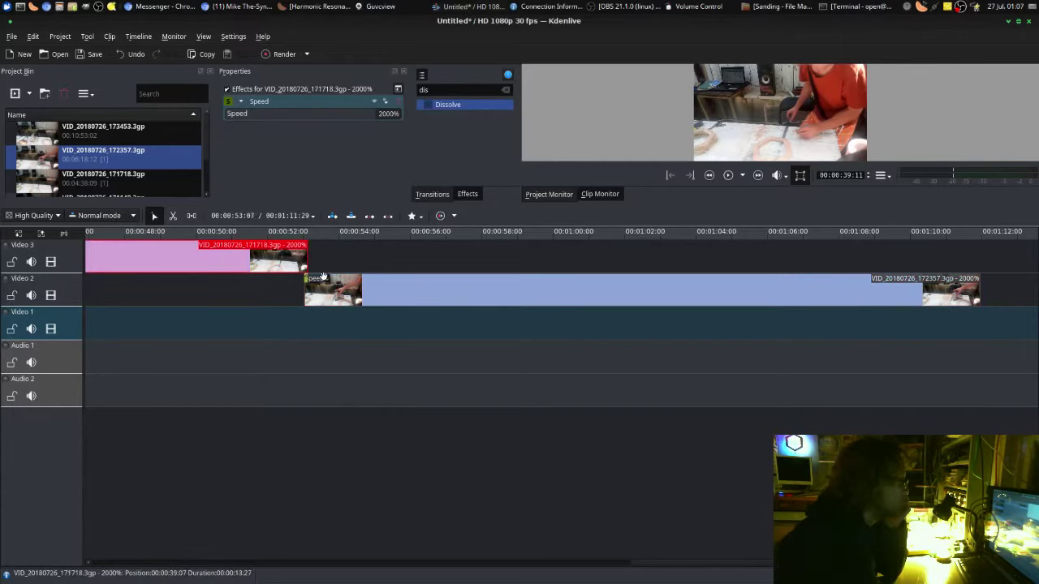
pyautogui.moveTo(302, 273); pyautogui.dragTo(407, 270)
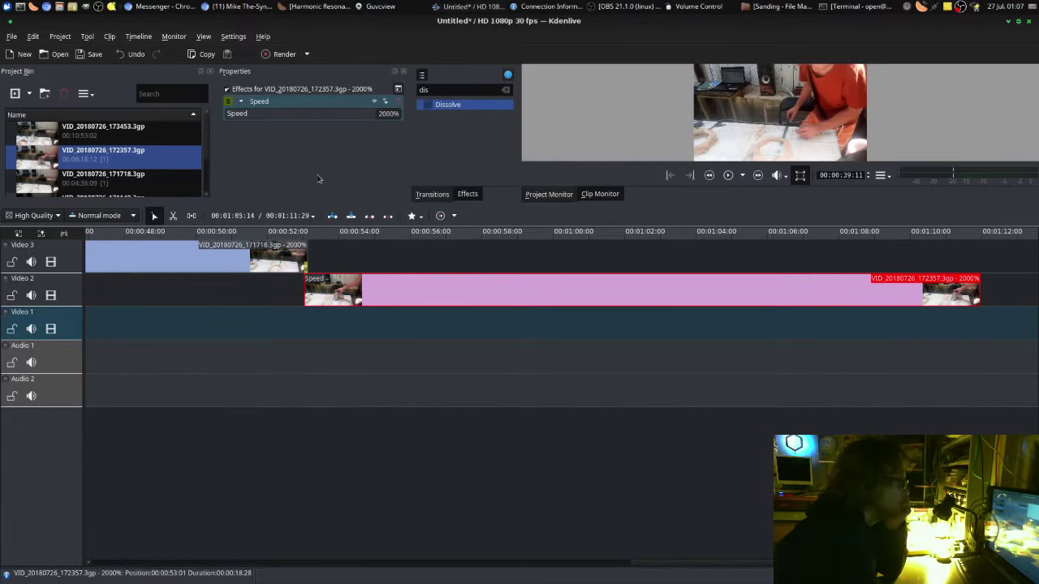
# Preview VID_20180726_173453 and place it on Video 3 after the 172357 clip.
pyautogui.click(132, 134)
pyautogui.moveTo(650, 562); pyautogui.dragTo(730, 561)
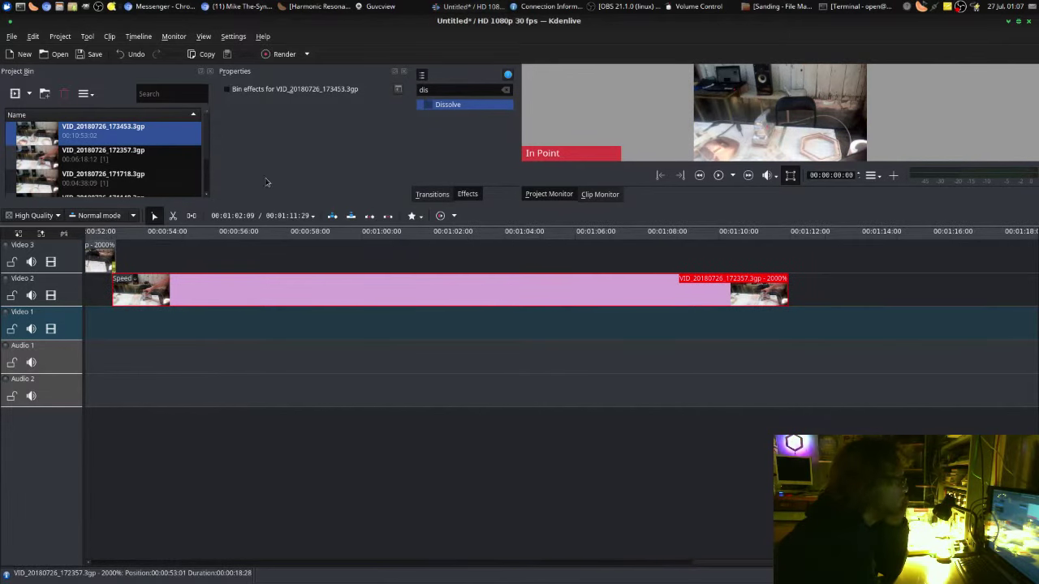
pyautogui.moveTo(128, 136)
pyautogui.mouseDown()
pyautogui.moveTo(235, 134)
pyautogui.moveTo(784, 260)
pyautogui.mouseUp()
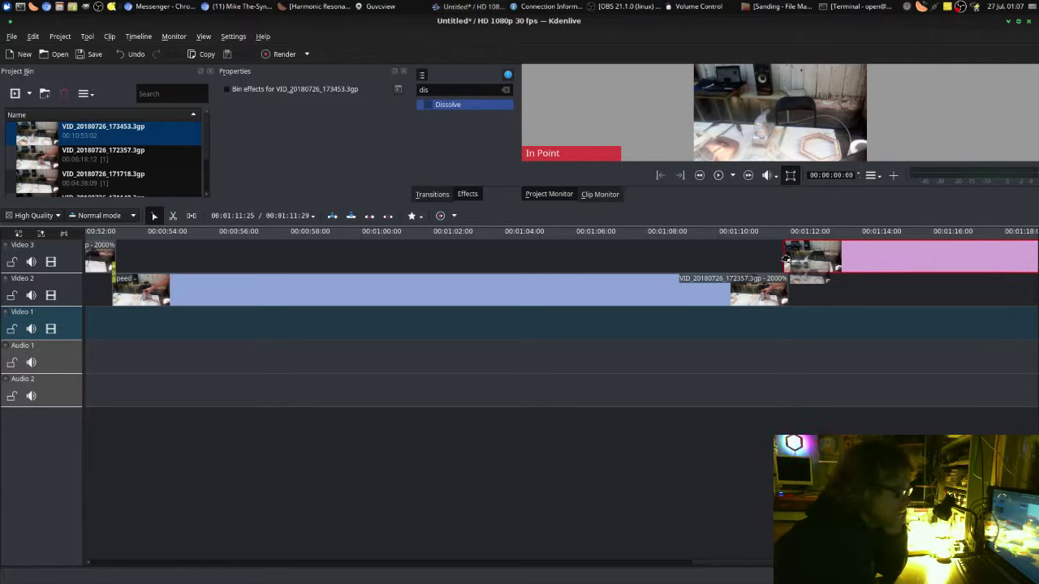
pyautogui.moveTo(786, 259); pyautogui.dragTo(814, 252)
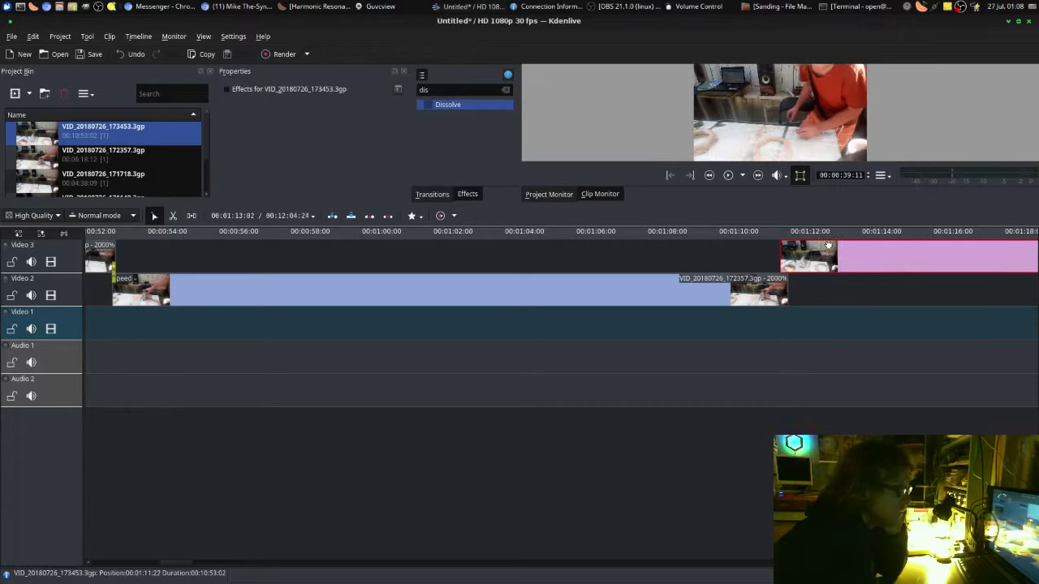
# Add the Speed effect to the 173453 clip and set it to 2000%.
pyautogui.rightClick(828, 247)
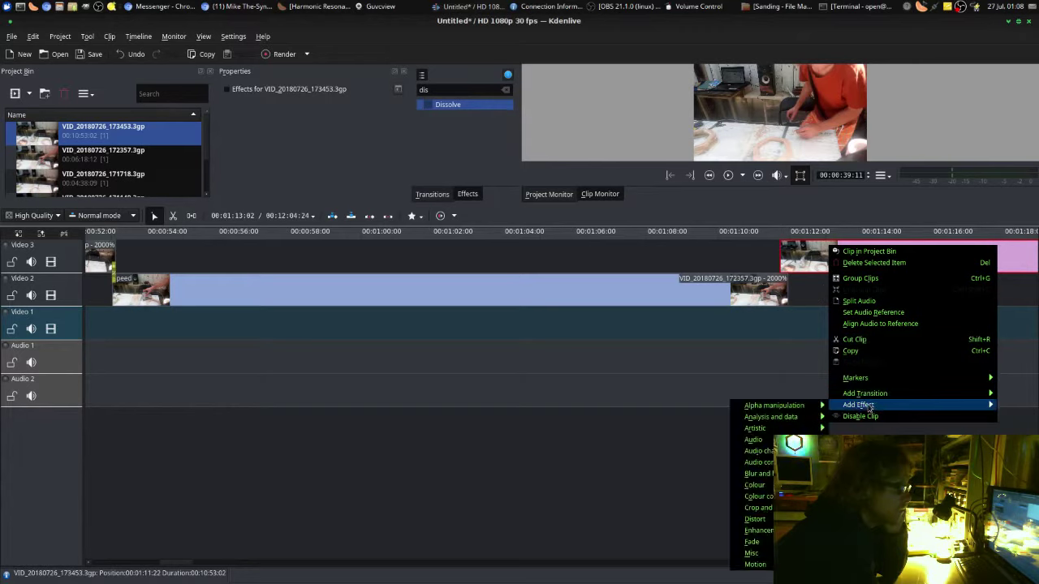
pyautogui.moveTo(859, 404)
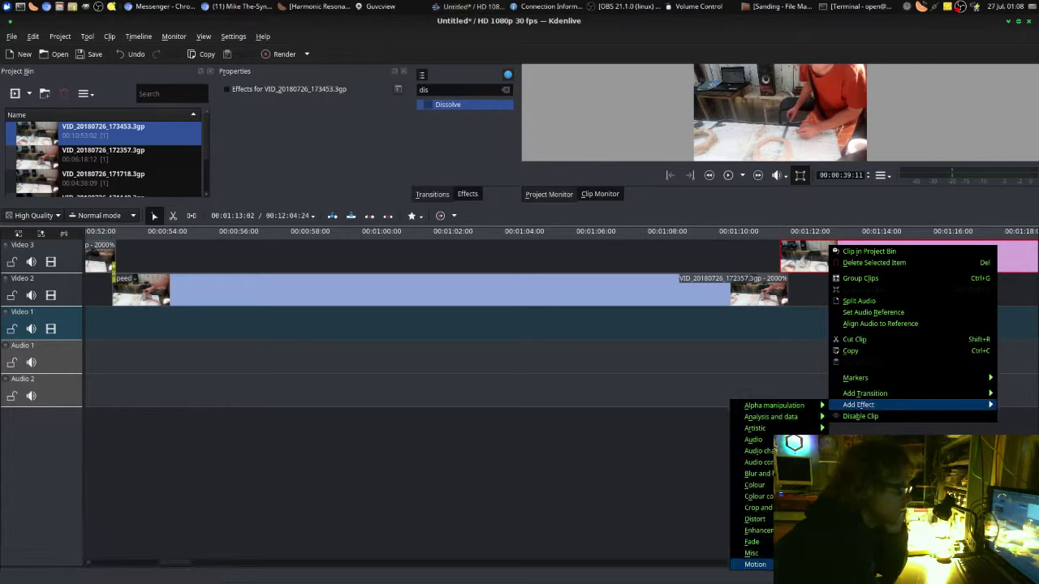
pyautogui.click(755, 564)
pyautogui.moveTo(321, 114); pyautogui.dragTo(409, 123)
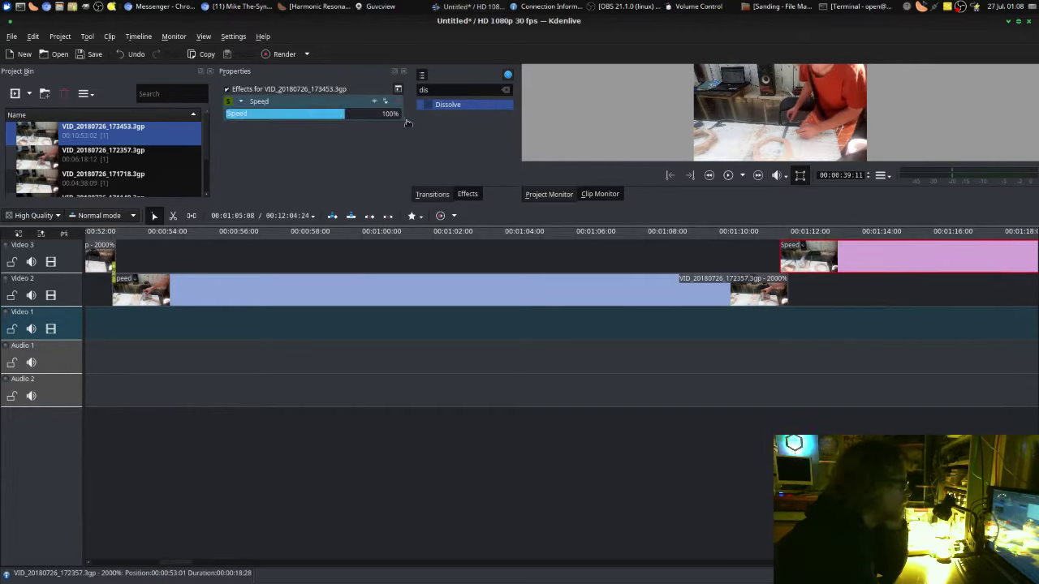
# Add a Dissolve at the 173453 clip's start and return to the project start.
pyautogui.moveTo(576, 562)
pyautogui.mouseDown()
pyautogui.moveTo(780, 562)
pyautogui.moveTo(735, 531)
pyautogui.moveTo(611, 540)
pyautogui.mouseUp()
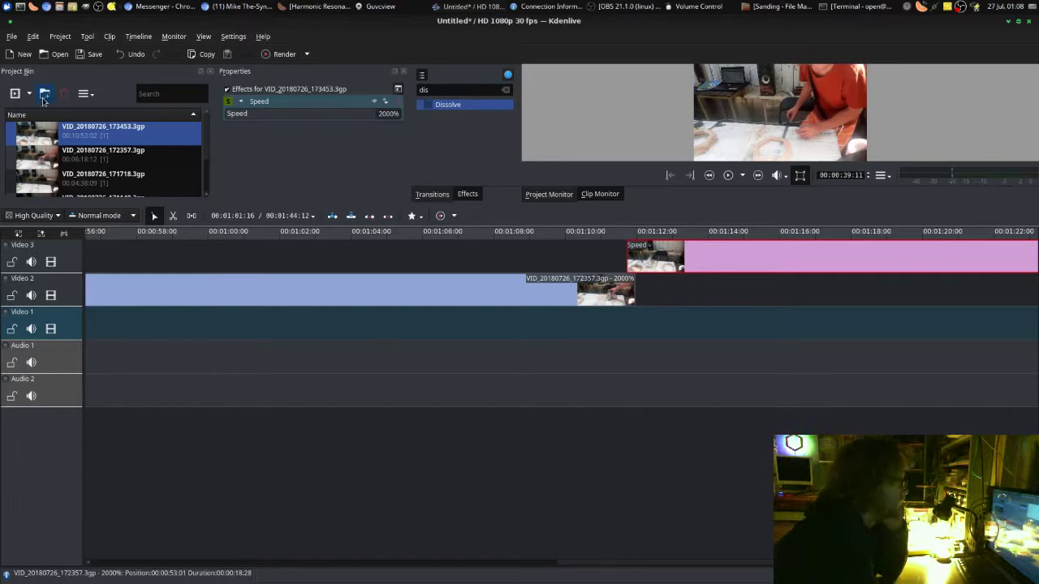
pyautogui.moveTo(438, 108)
pyautogui.mouseDown()
pyautogui.moveTo(637, 266)
pyautogui.moveTo(654, 258)
pyautogui.mouseUp()
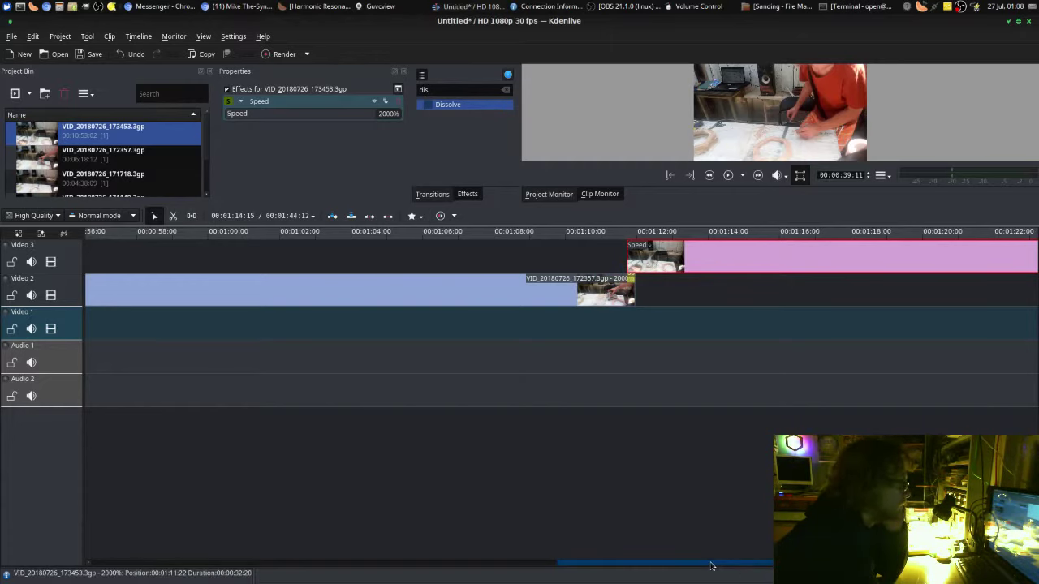
pyautogui.press('Home')
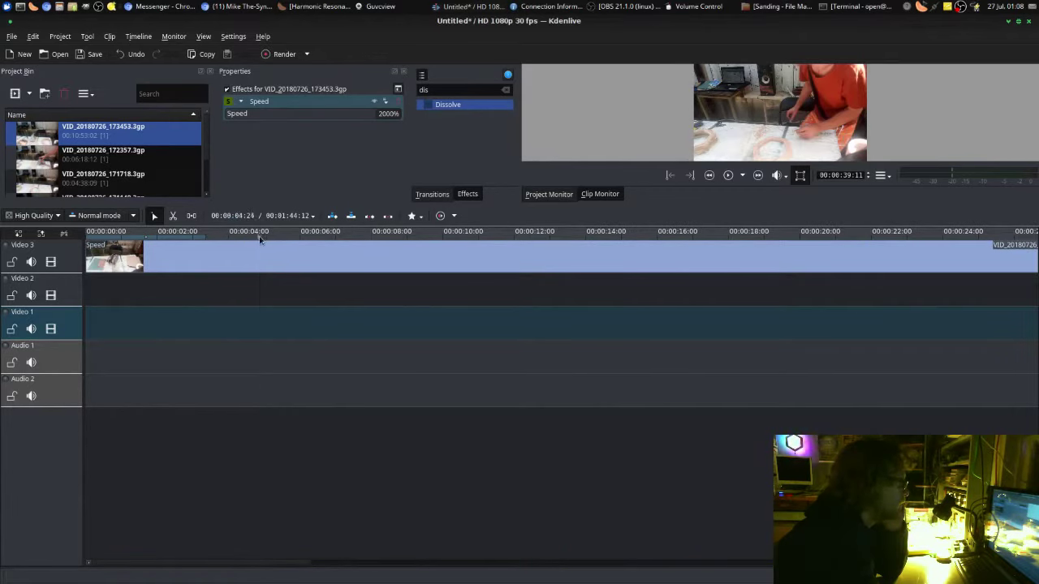
# Play the edit from about 4 seconds, then across the 0:28 clip junction.
pyautogui.click(259, 234)
pyautogui.click(741, 176)
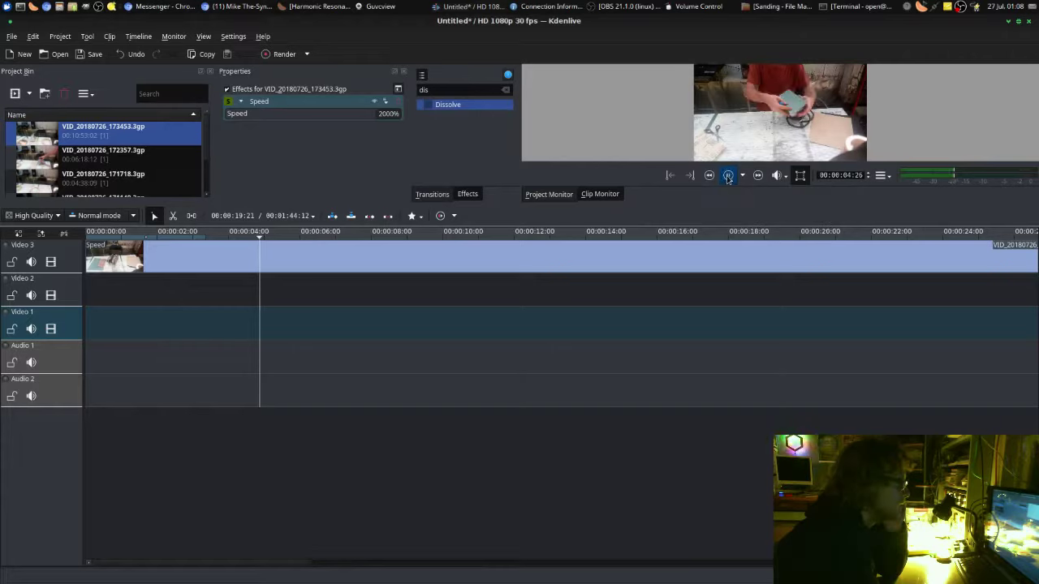
pyautogui.click(728, 177)
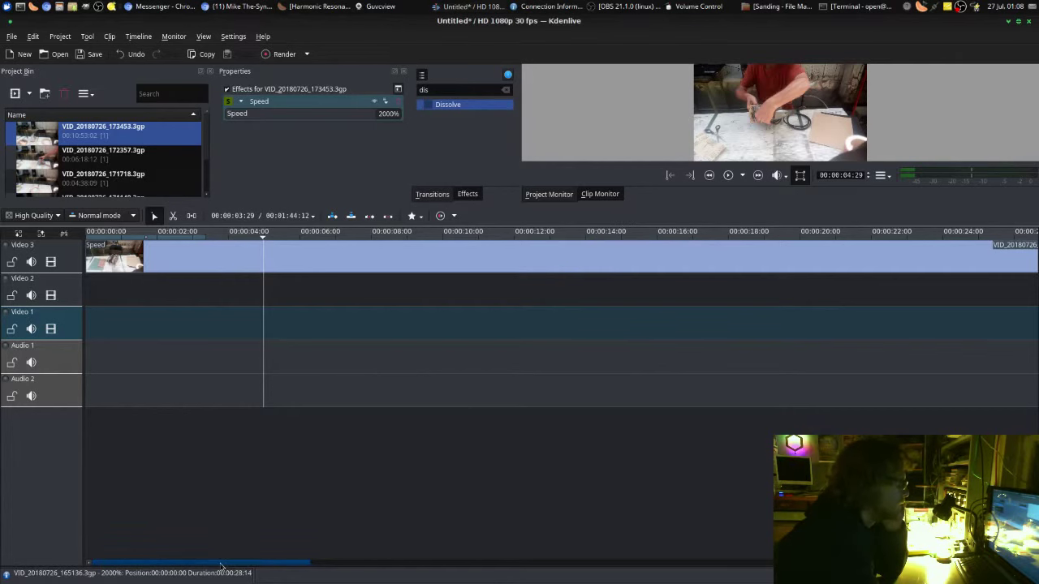
pyautogui.moveTo(244, 563); pyautogui.dragTo(388, 550)
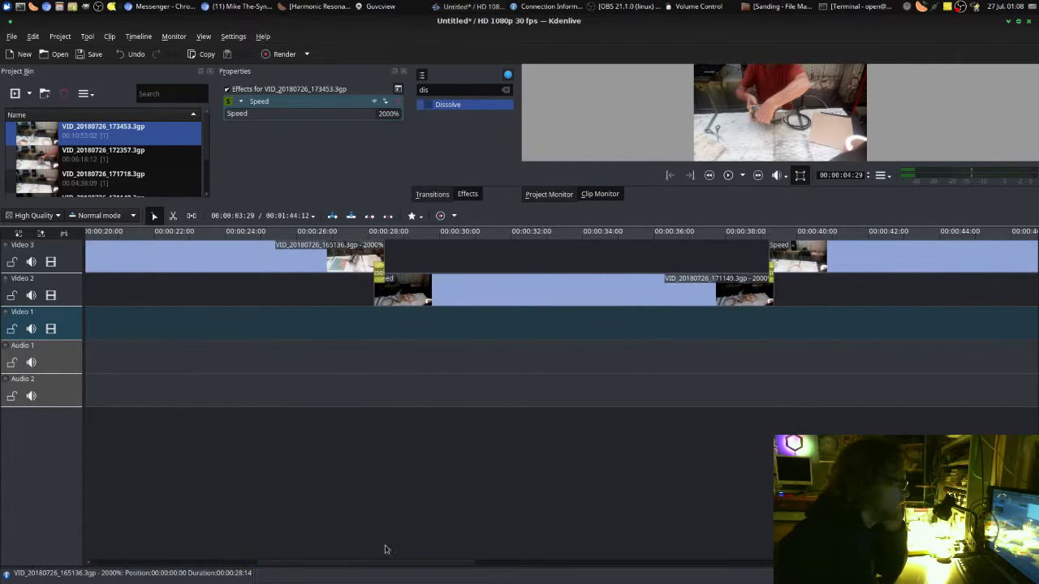
pyautogui.click(370, 236)
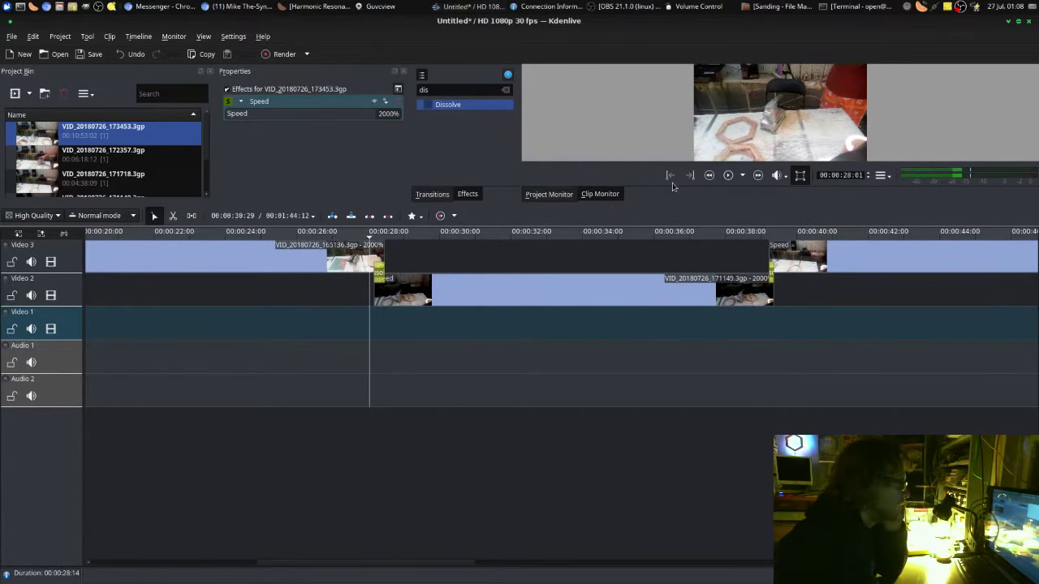
pyautogui.click(728, 174)
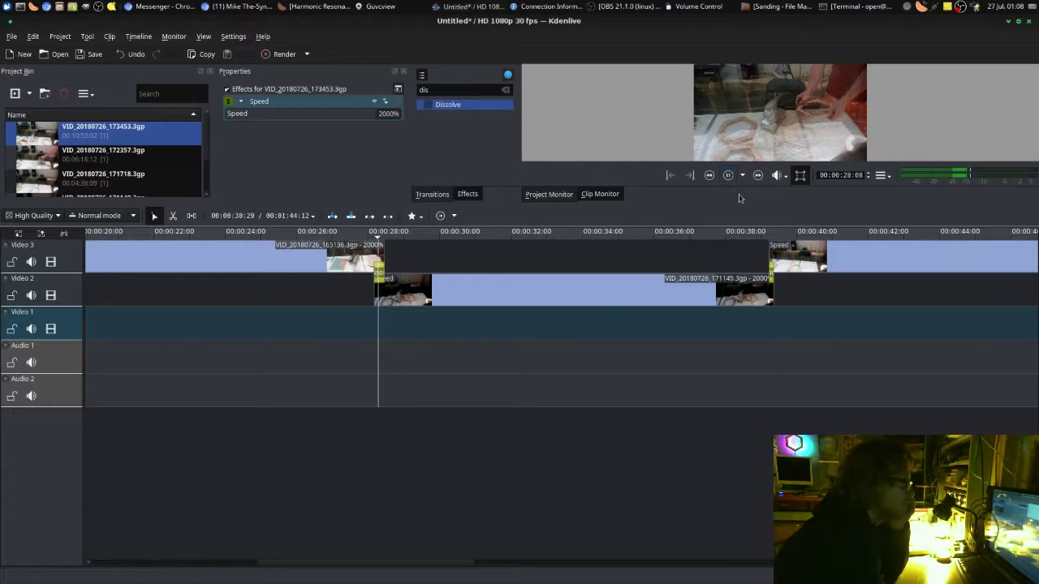
pyautogui.click(728, 177)
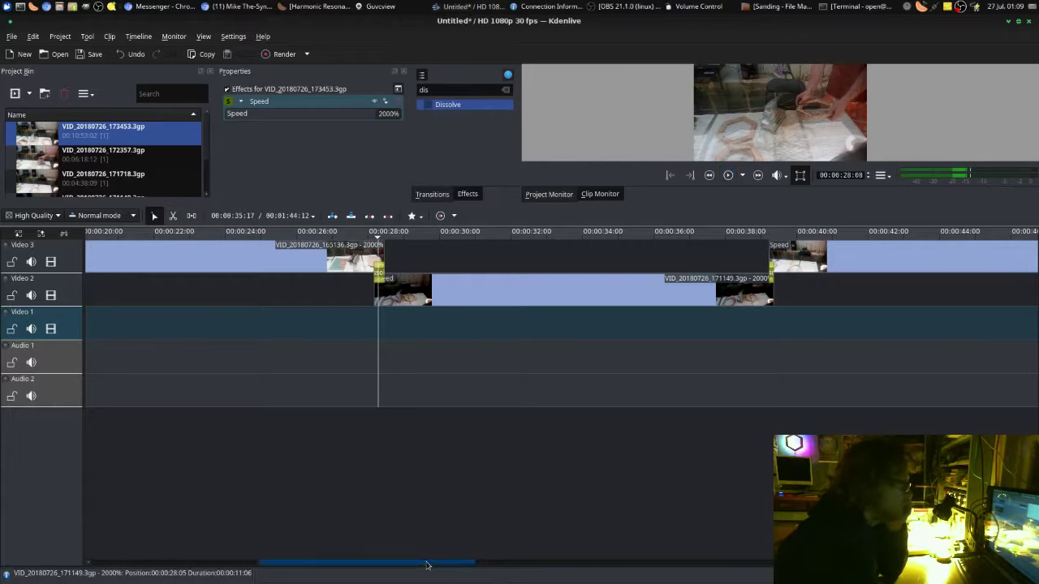
# Scrub the preview between about 38 and 40 seconds through the dissolve.
pyautogui.hscroll(3, 471, 557)
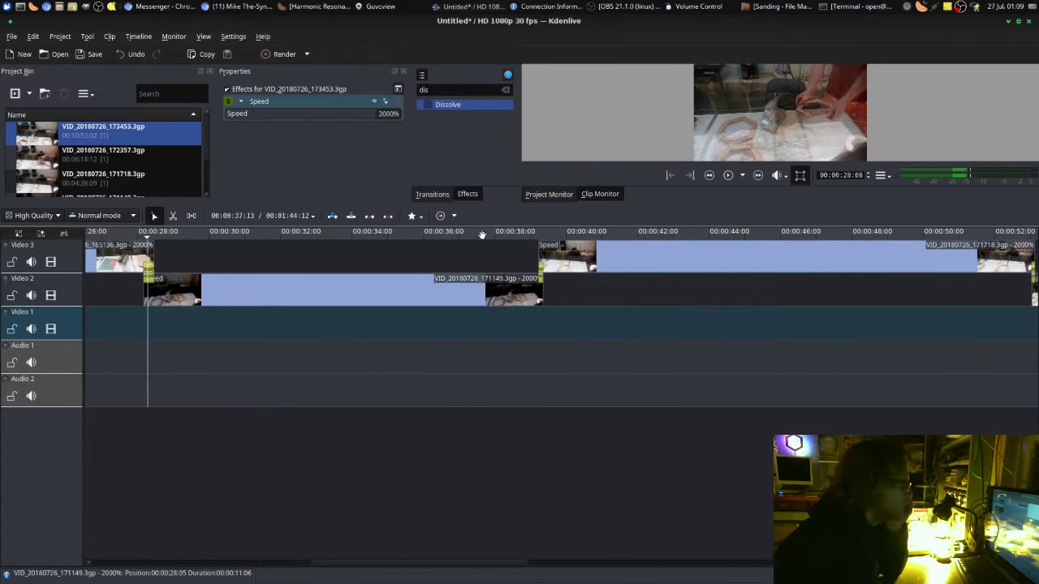
pyautogui.click(525, 235)
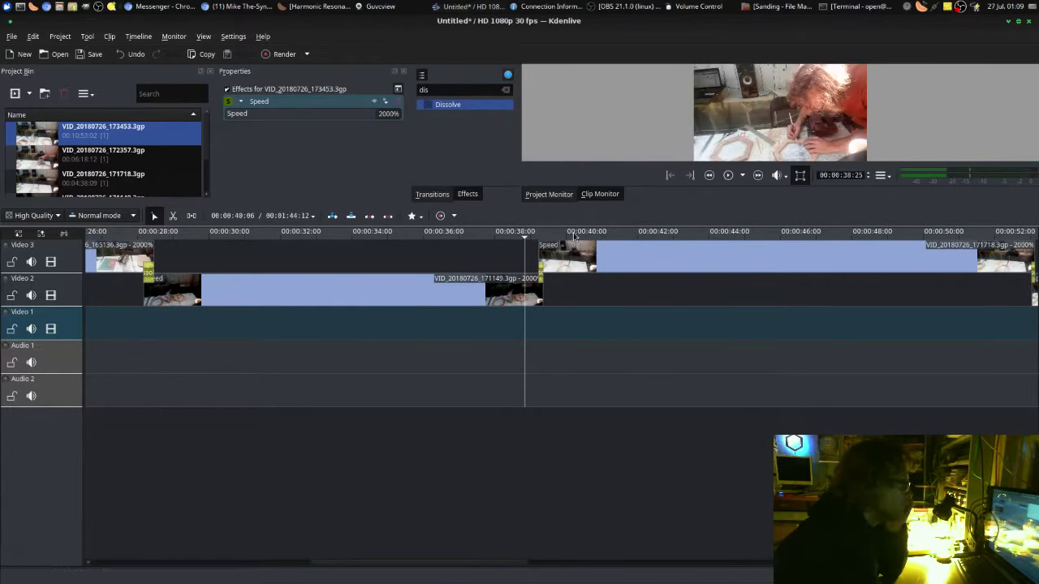
pyautogui.click(574, 248)
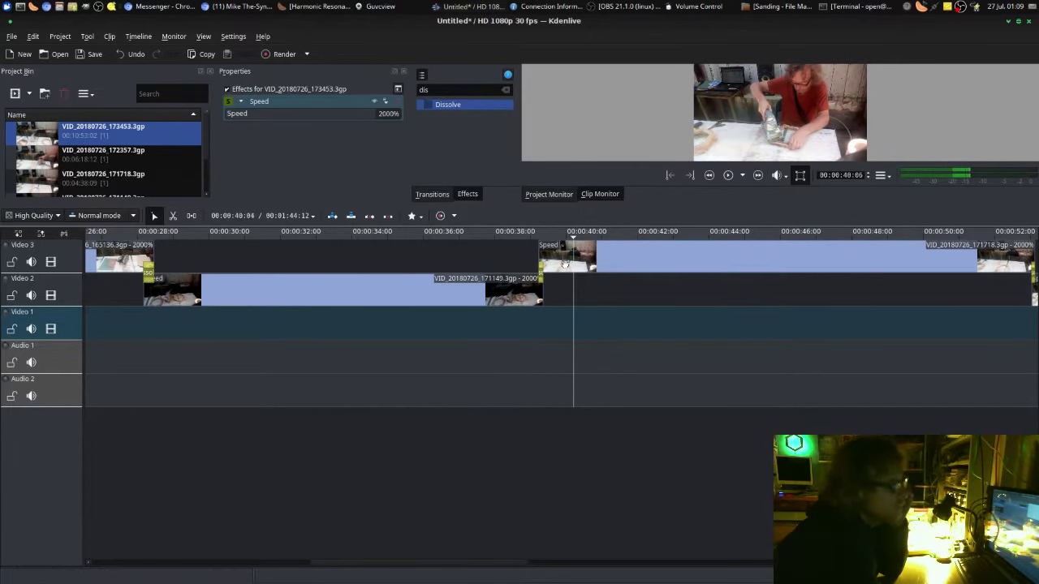
pyautogui.click(500, 237)
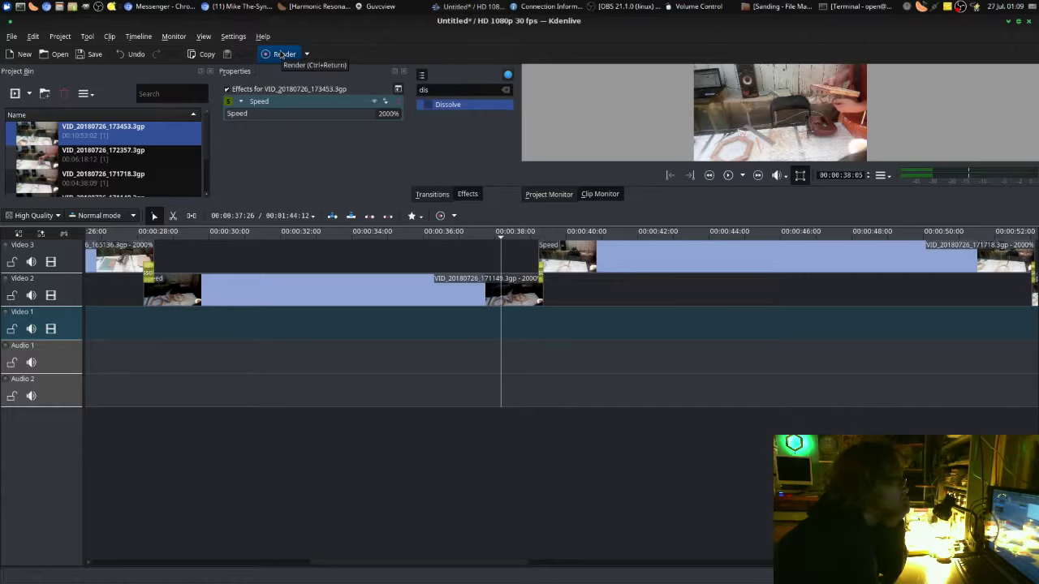
pyautogui.moveTo(500, 566); pyautogui.dragTo(180, 579)
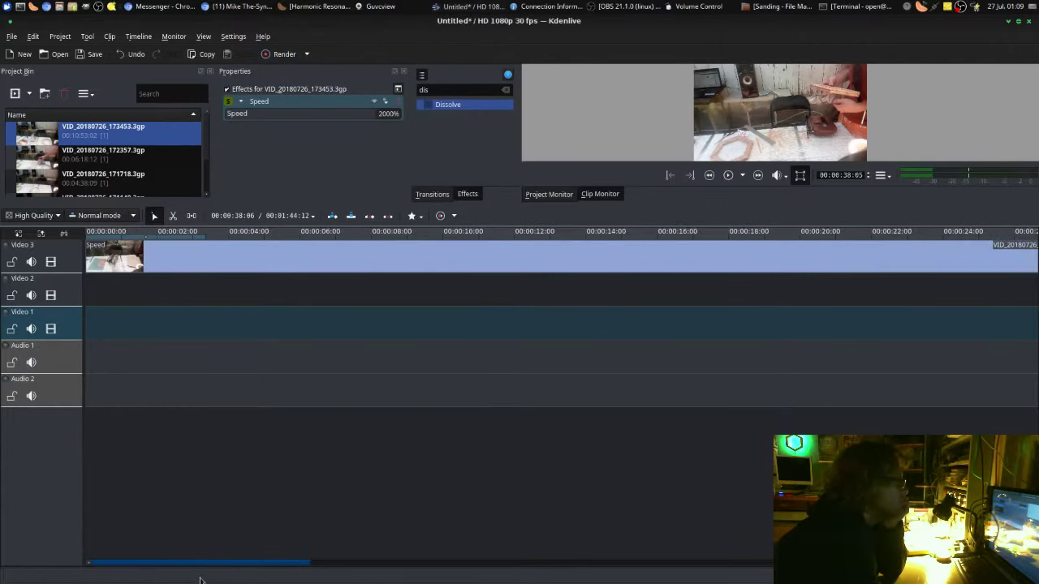
pyautogui.moveTo(297, 566)
pyautogui.mouseDown()
pyautogui.moveTo(741, 477)
pyautogui.moveTo(990, 487)
pyautogui.moveTo(367, 415)
pyautogui.moveTo(232, 425)
pyautogui.moveTo(498, 420)
pyautogui.moveTo(916, 366)
pyautogui.moveTo(957, 371)
pyautogui.moveTo(801, 306)
pyautogui.mouseUp()
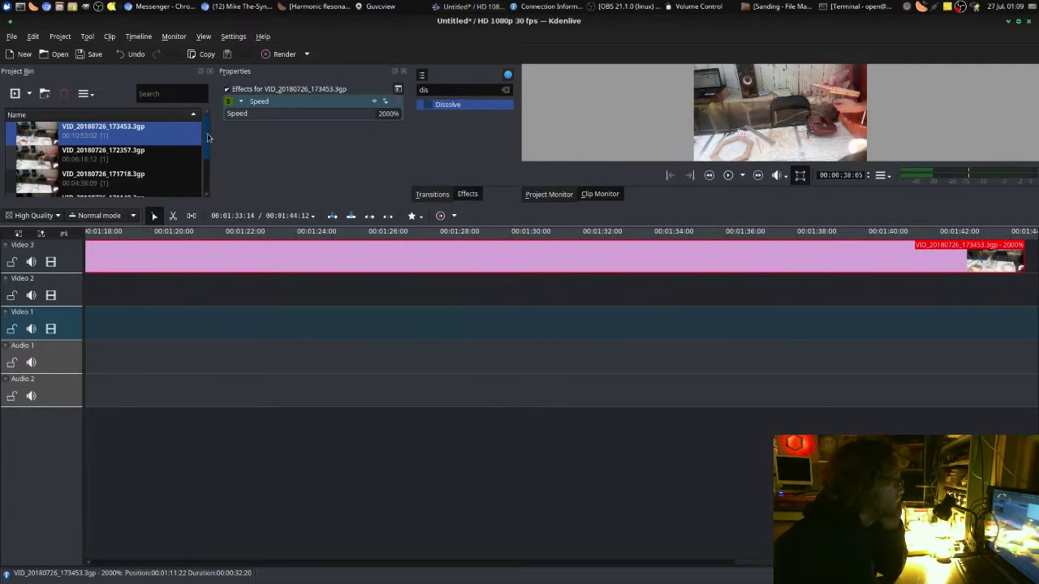
pyautogui.moveTo(208, 138); pyautogui.dragTo(206, 172)
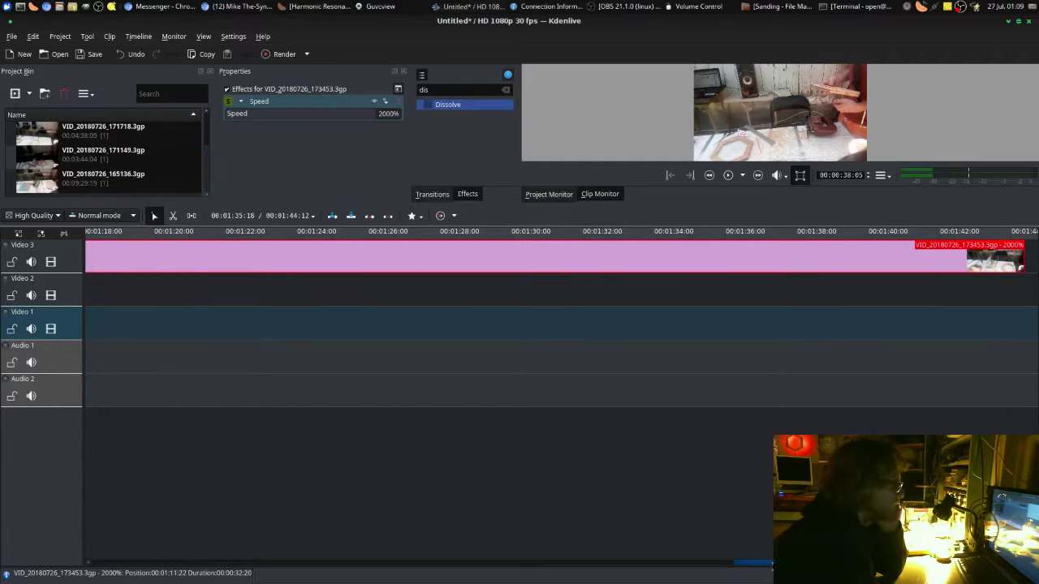
pyautogui.moveTo(724, 563); pyautogui.dragTo(163, 548)
pyautogui.scroll(-10, 163, 548)
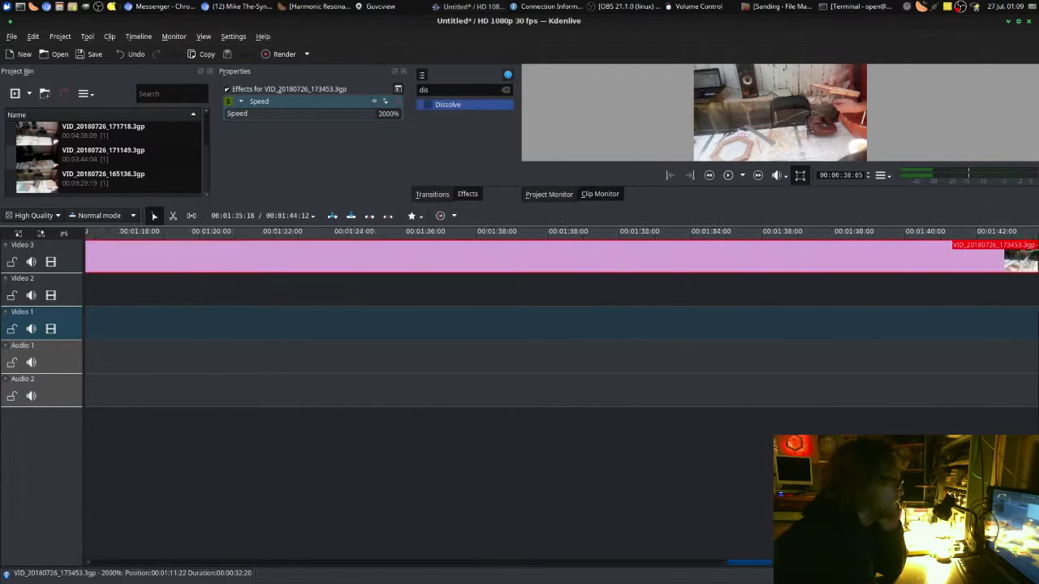
pyautogui.scroll(1, 673, 495)
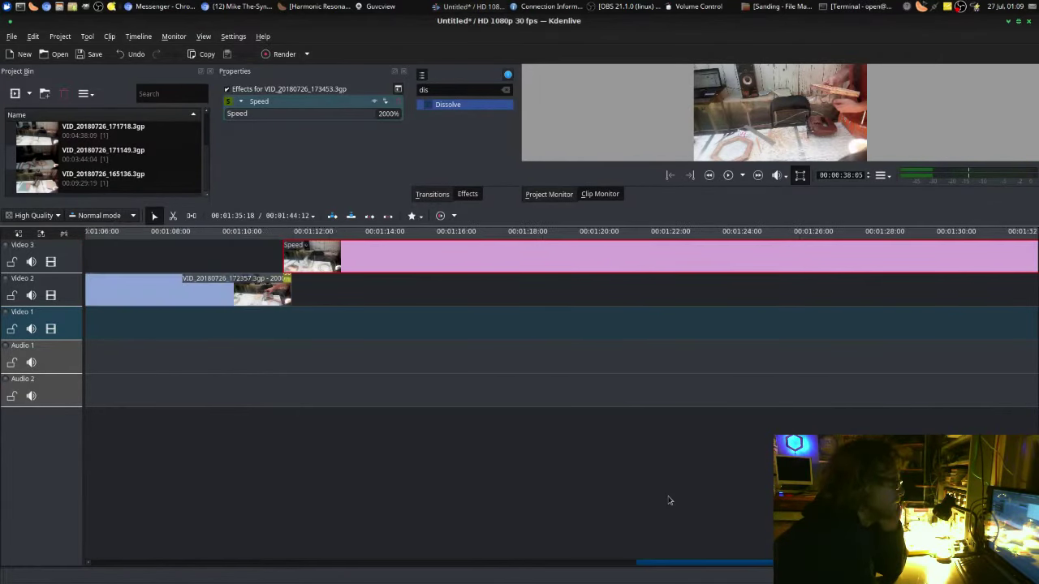
pyautogui.scroll(1, 664, 497)
pyautogui.scroll(1, 682, 494)
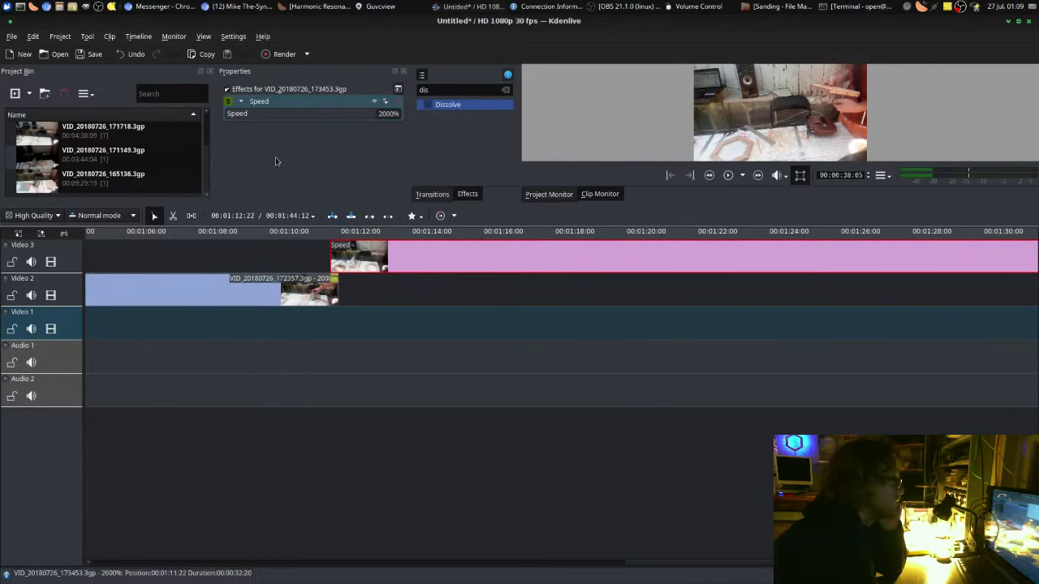
pyautogui.click(295, 55)
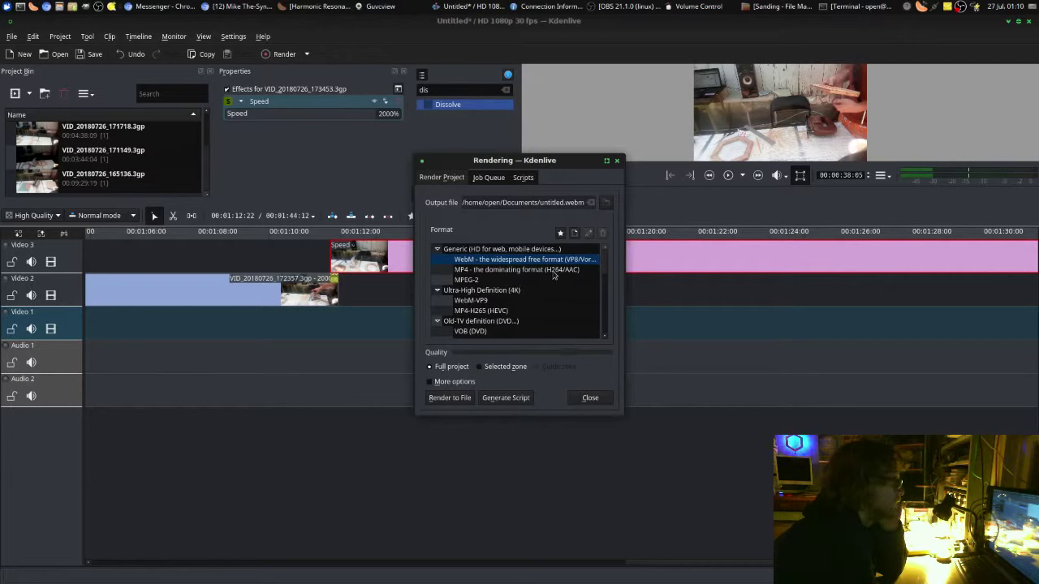
# Choose MP4 (H264/AAC) output and browse to the Videos/Light-Builds/HeXa-Light folder.
pyautogui.click(555, 271)
pyautogui.click(605, 203)
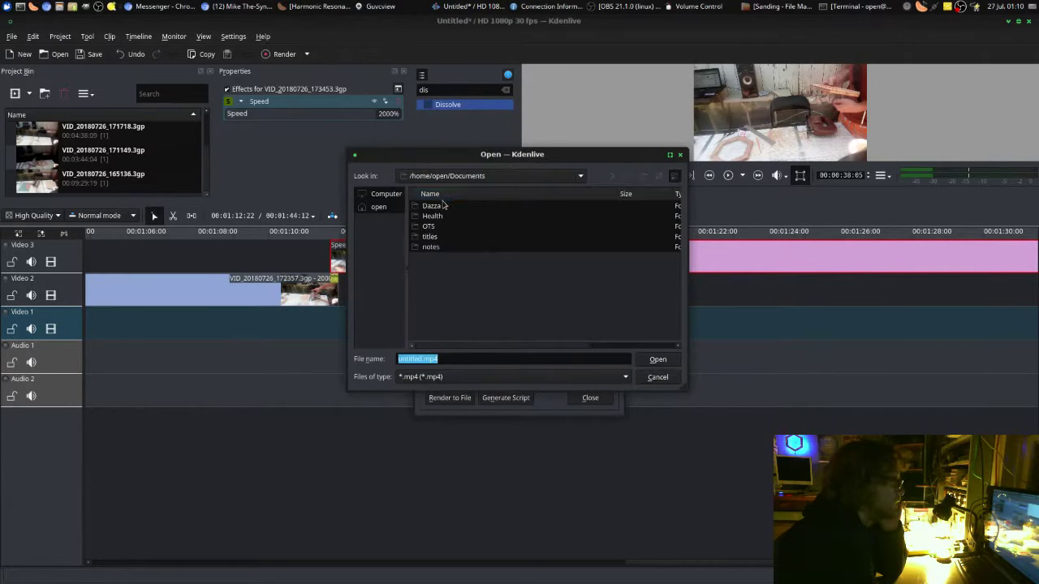
pyautogui.click(398, 209)
pyautogui.click(468, 267)
pyautogui.write('vid')
pyautogui.press('Return')
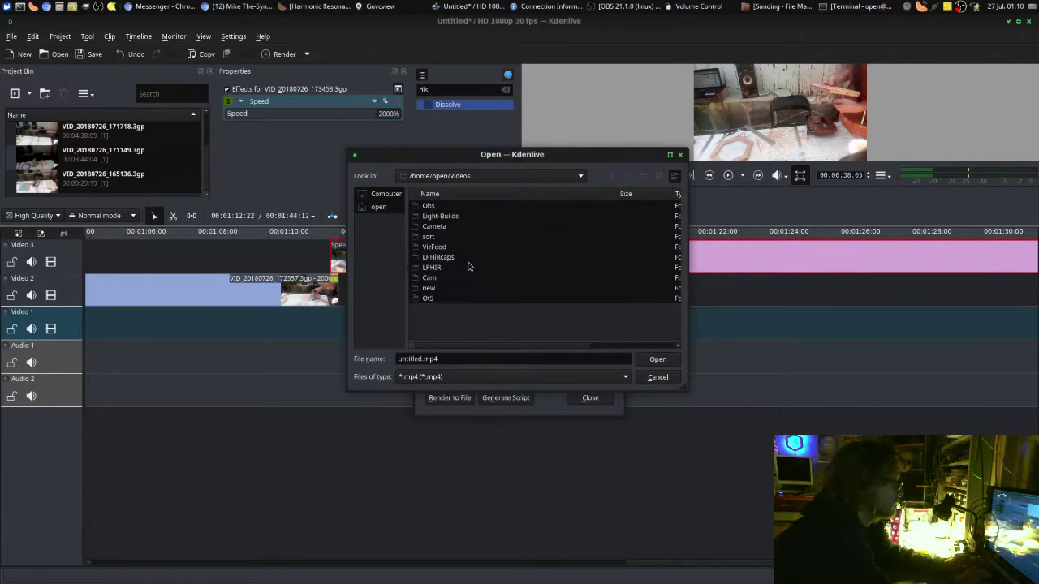
pyautogui.write('l')
pyautogui.press('Return')
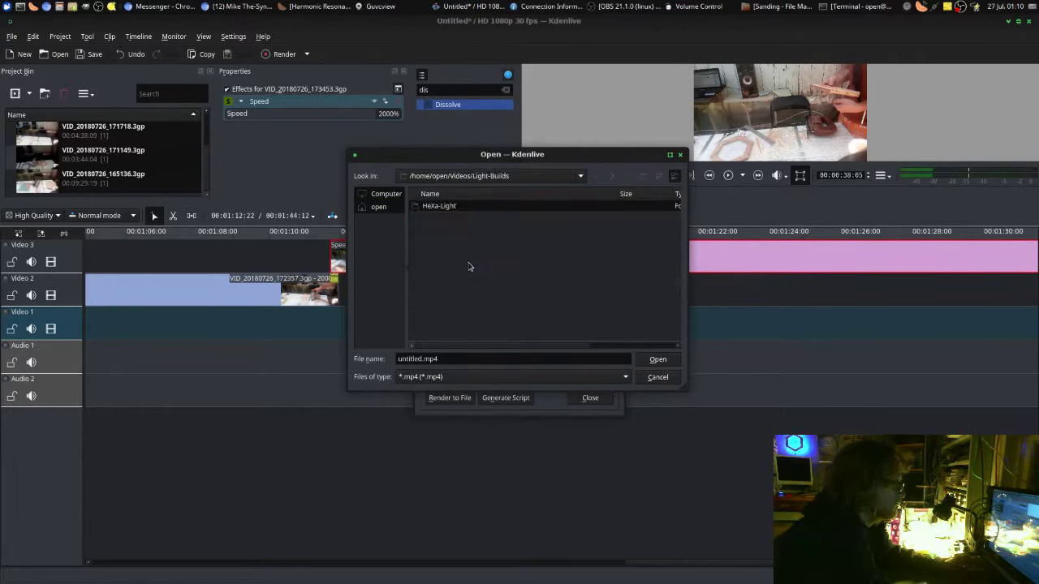
pyautogui.doubleClick(456, 208)
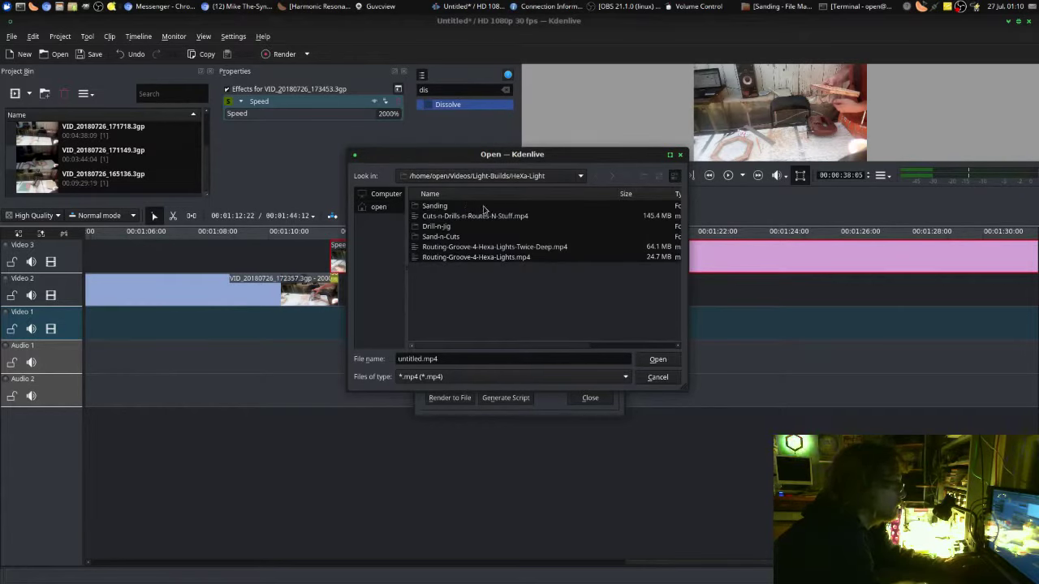
# Name the output file Sanding-Sanding-and-More-Sanding.mp4 and confirm it.
pyautogui.doubleClick(422, 358)
pyautogui.write('Sanding ')
pyautogui.write('Sanding-')
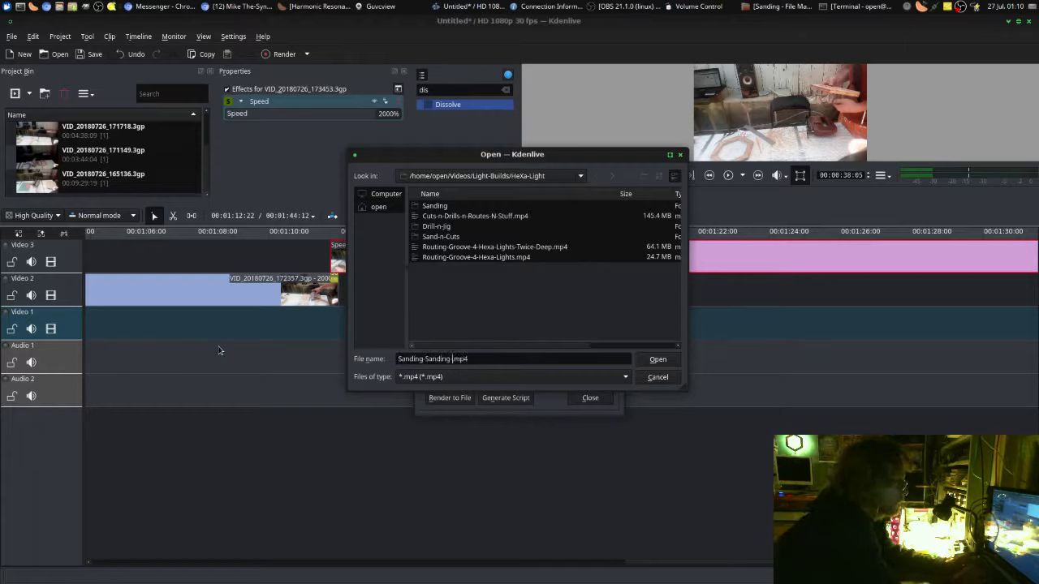
pyautogui.write('San')
pyautogui.write('and')
pyautogui.write('-More-Sanding')
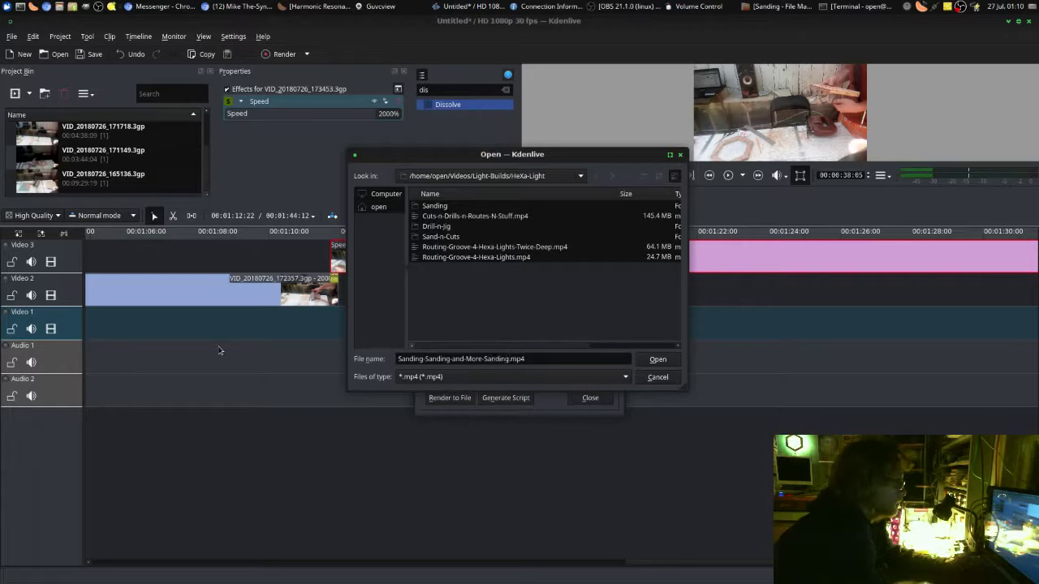
pyautogui.click(659, 360)
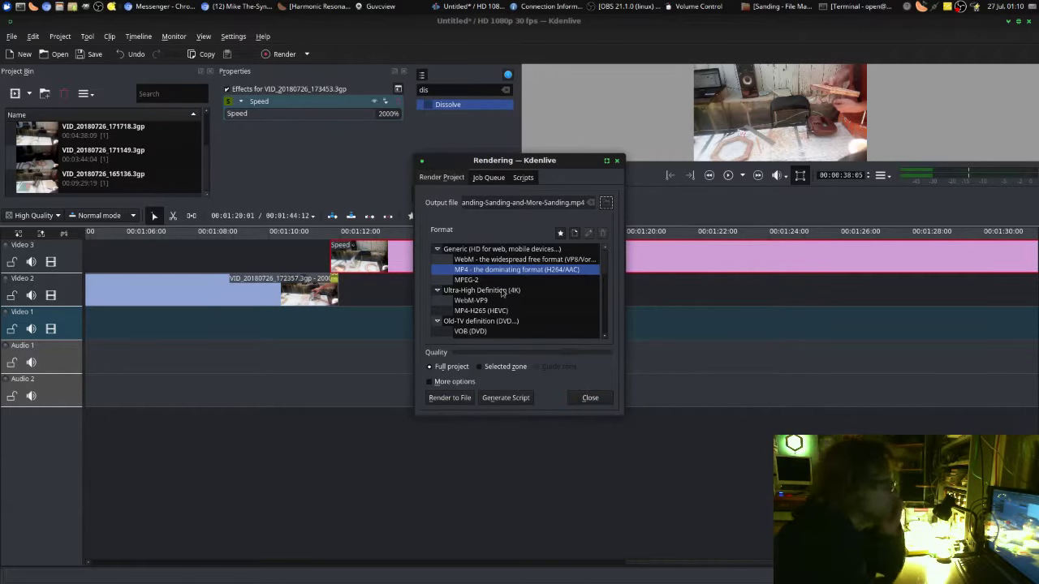
pyautogui.click(557, 206)
pyautogui.hotkey('ctrl', 'a')
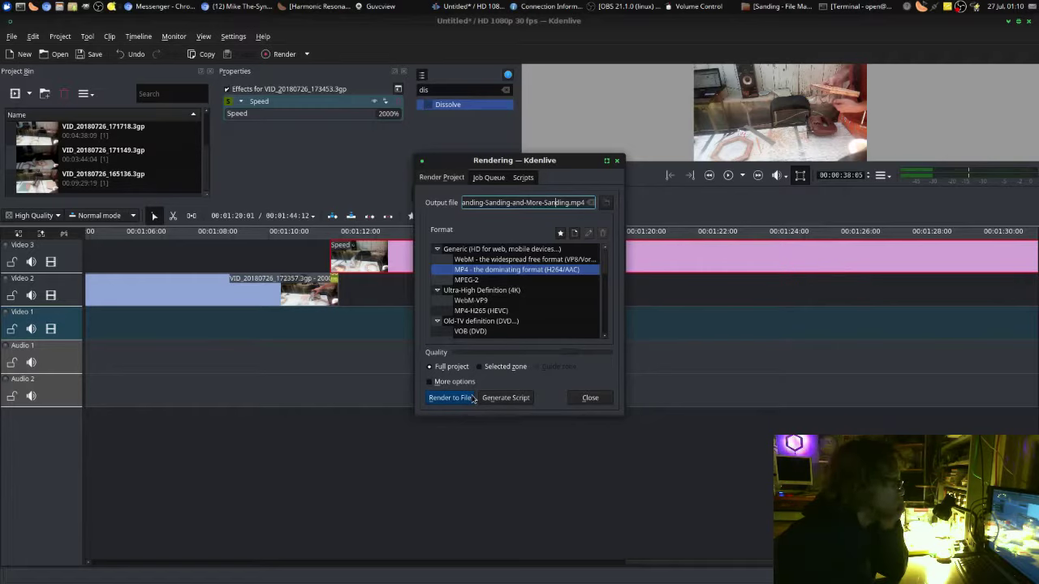
# Render the project to Sanding-Sanding-and-More-Sanding.mp4, then switch to the Messenger window.
pyautogui.click(452, 400)
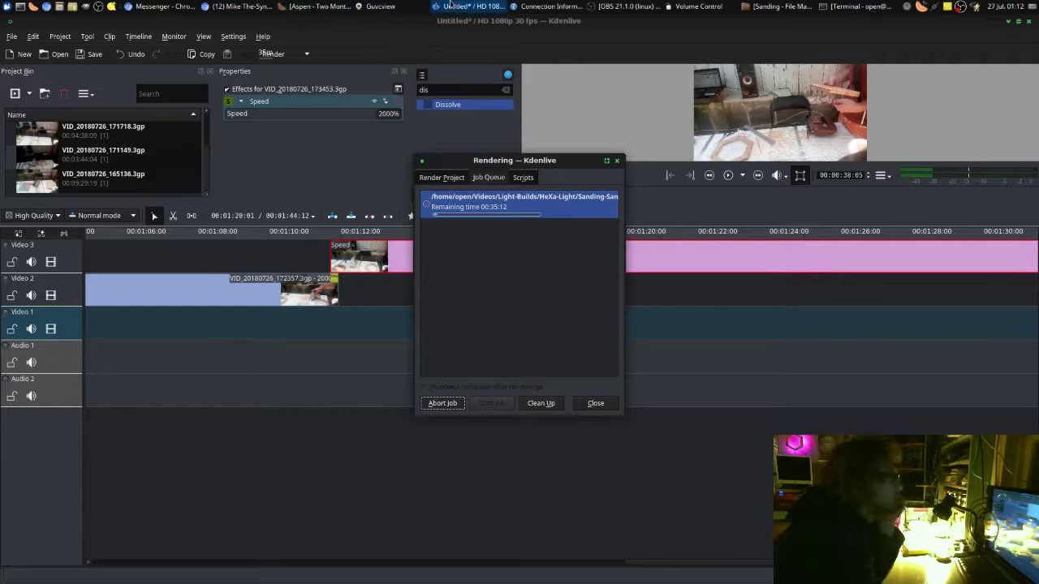
pyautogui.click(166, 5)
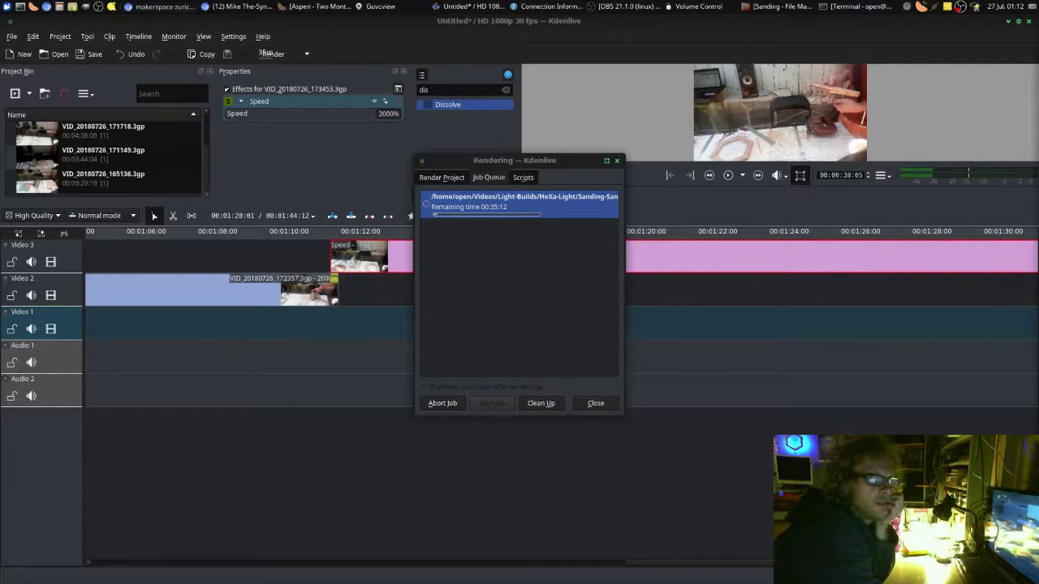
pyautogui.click(162, 6)
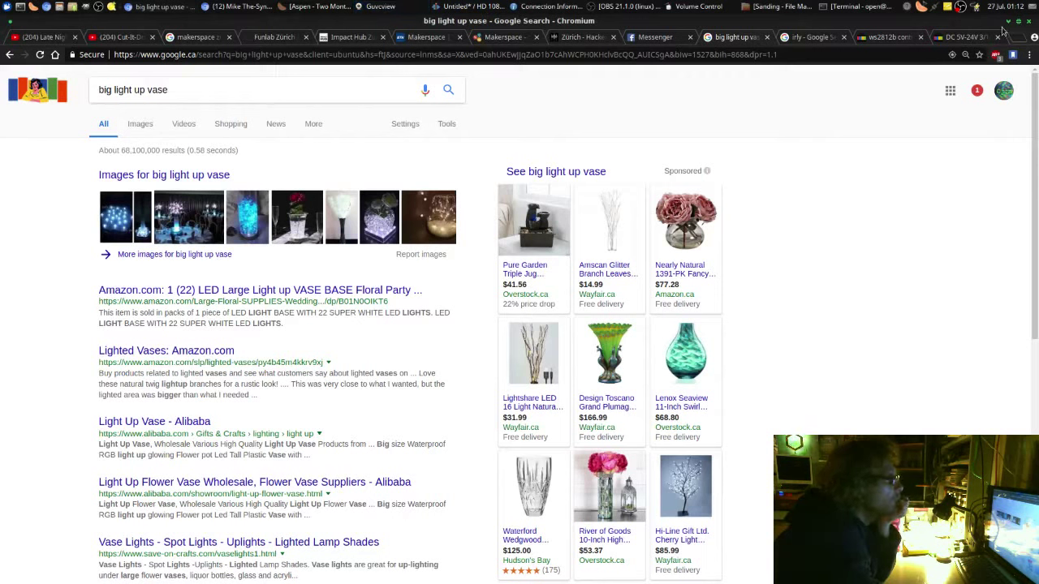
pyautogui.hotkey('alt', 'Tab')
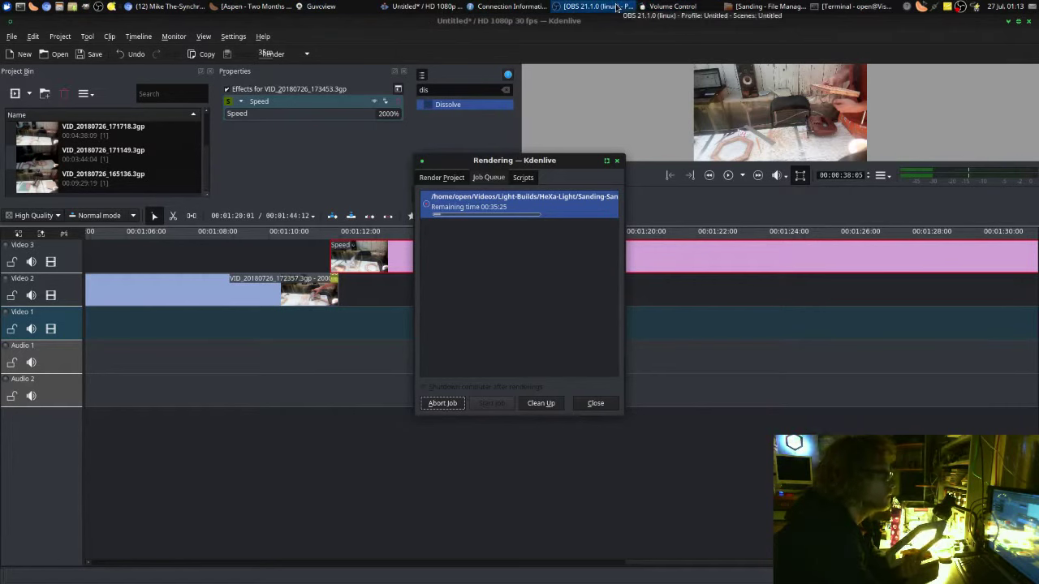
pyautogui.click(560, 8)
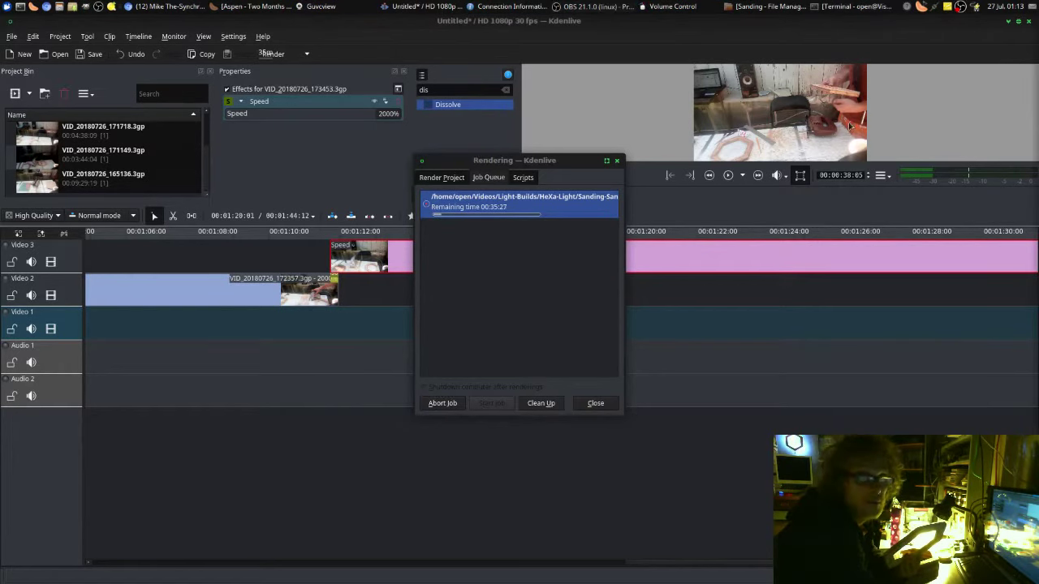